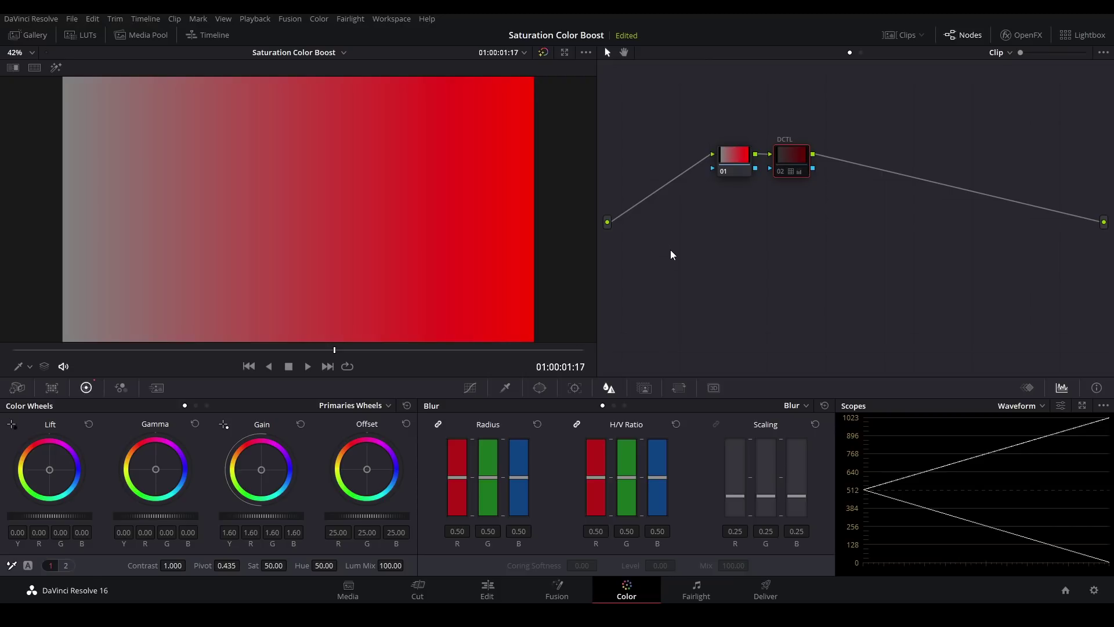
Replace the Scopes panel at bottom right with the Keyframes panel using Ctrl+Shift+W
key(ctrl+shift+w)
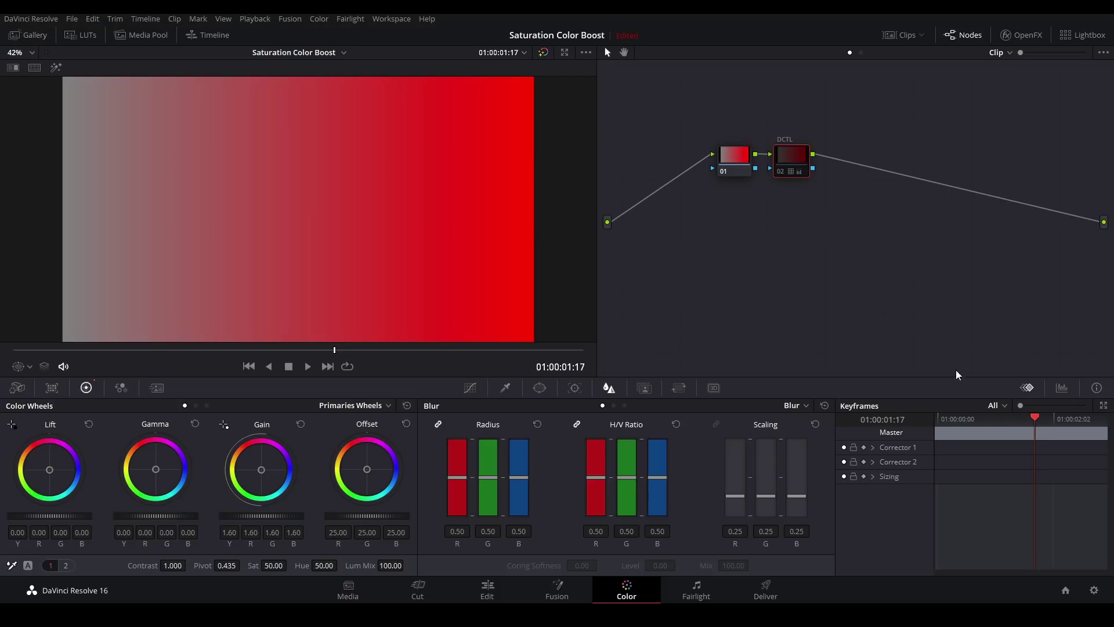
Bring the scopes back and switch them to a vectorscope
click(1057, 388)
click(1025, 406)
click(1029, 446)
On node 01, lower the saturation briefly, then reset Sat to 50
click(742, 168)
mouse_move(270, 566)
mouse_down()
mouse_move(319, 565)
mouse_move(261, 568)
mouse_up()
double_click(253, 566)
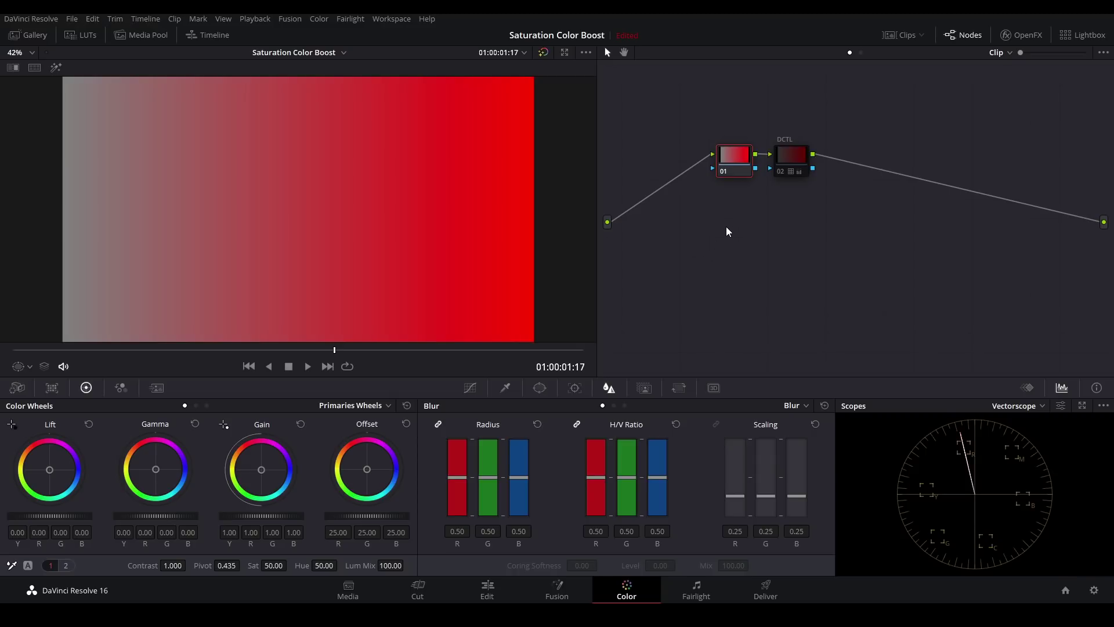
Switch the scope back to a waveform and select DCTL node 02
click(1014, 406)
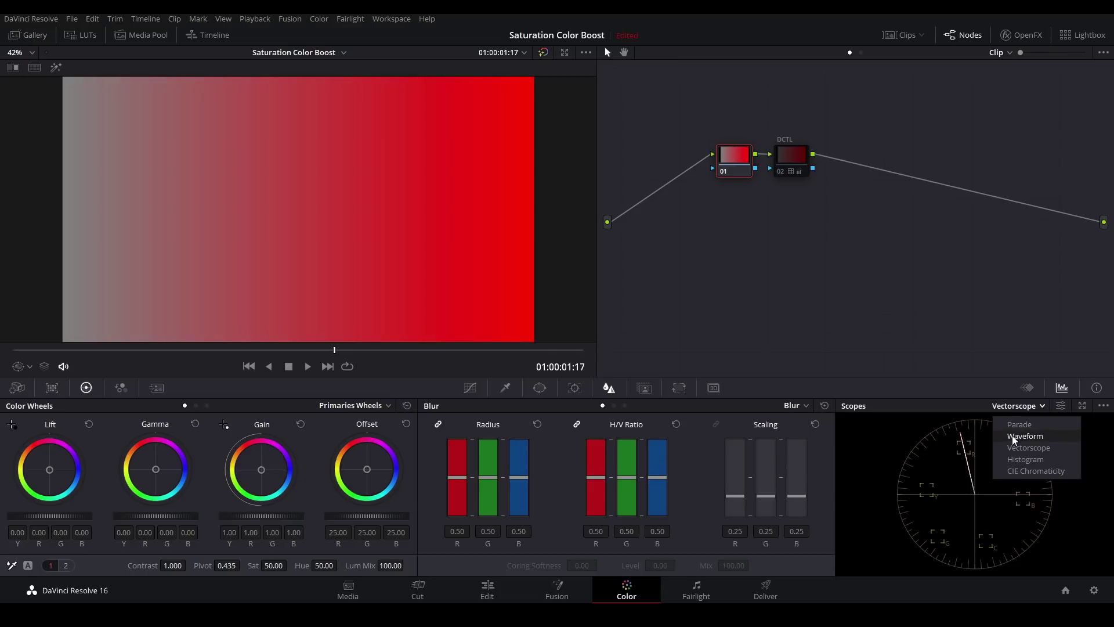
click(1012, 435)
click(796, 162)
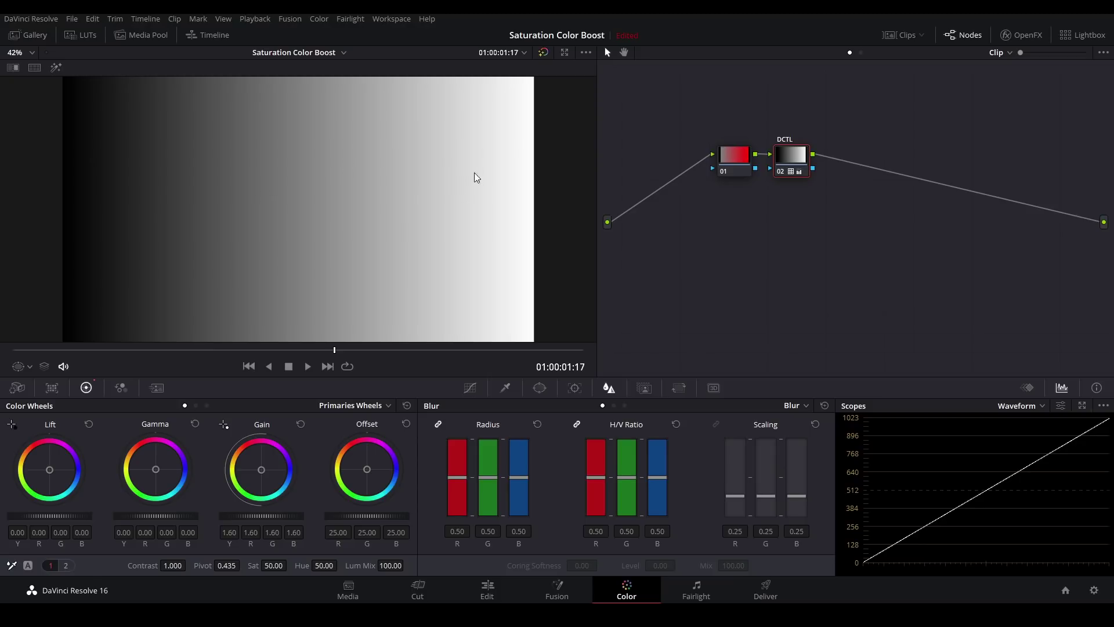
Toggle the scope to a vectorscope and back to a waveform
click(1024, 406)
click(1024, 447)
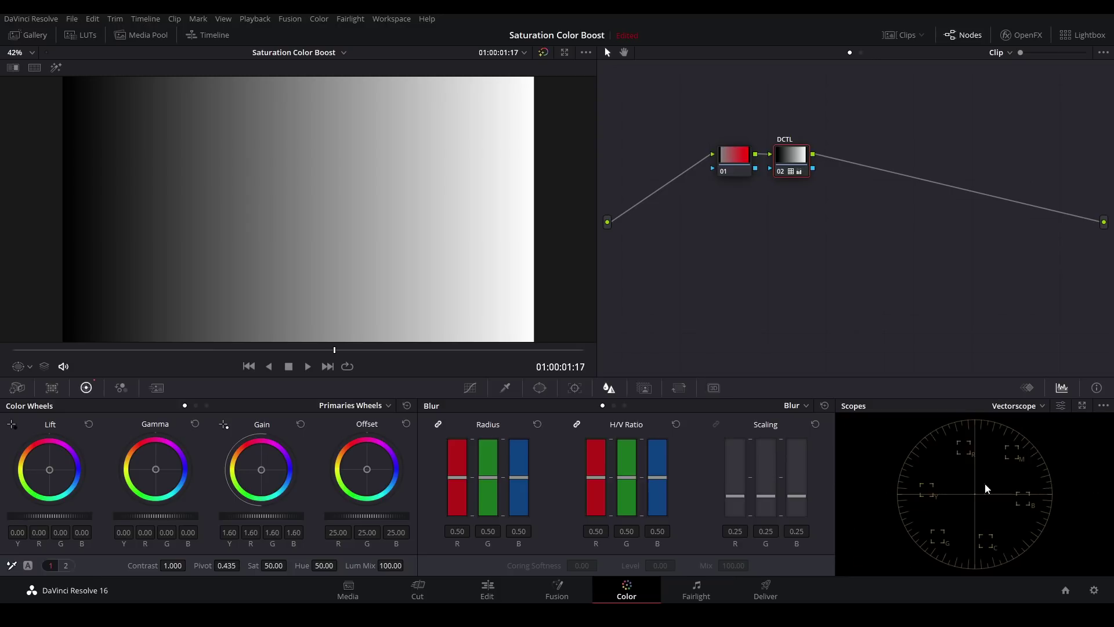
click(1014, 408)
click(1008, 428)
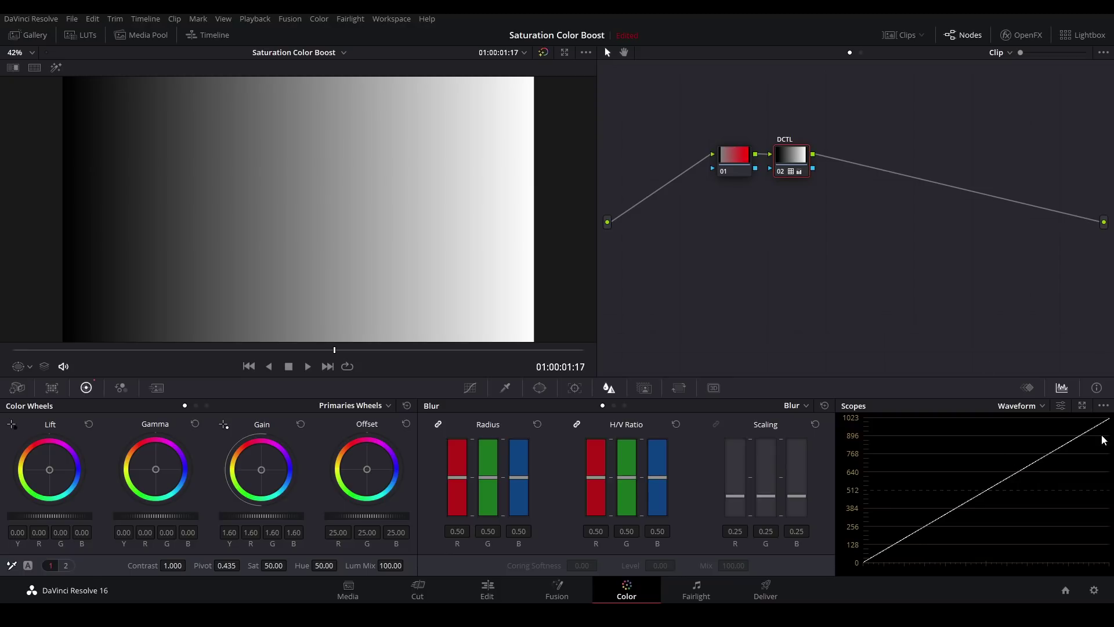
Pop the scopes out into a floating window, positioned to uncover the nodes
click(1082, 405)
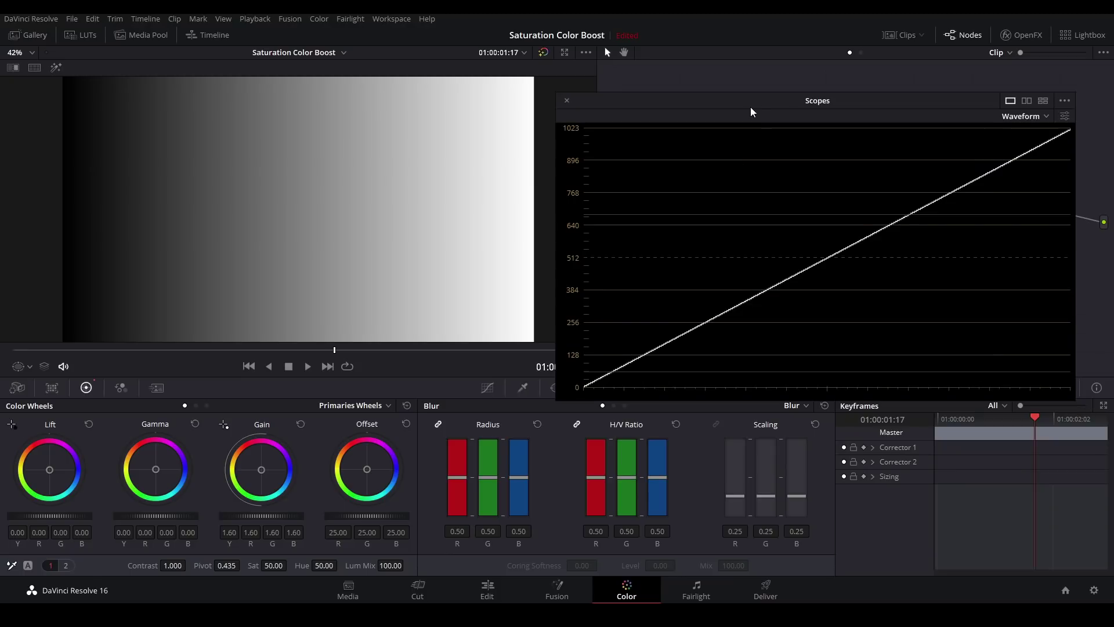
drag(751, 108, 766, 72)
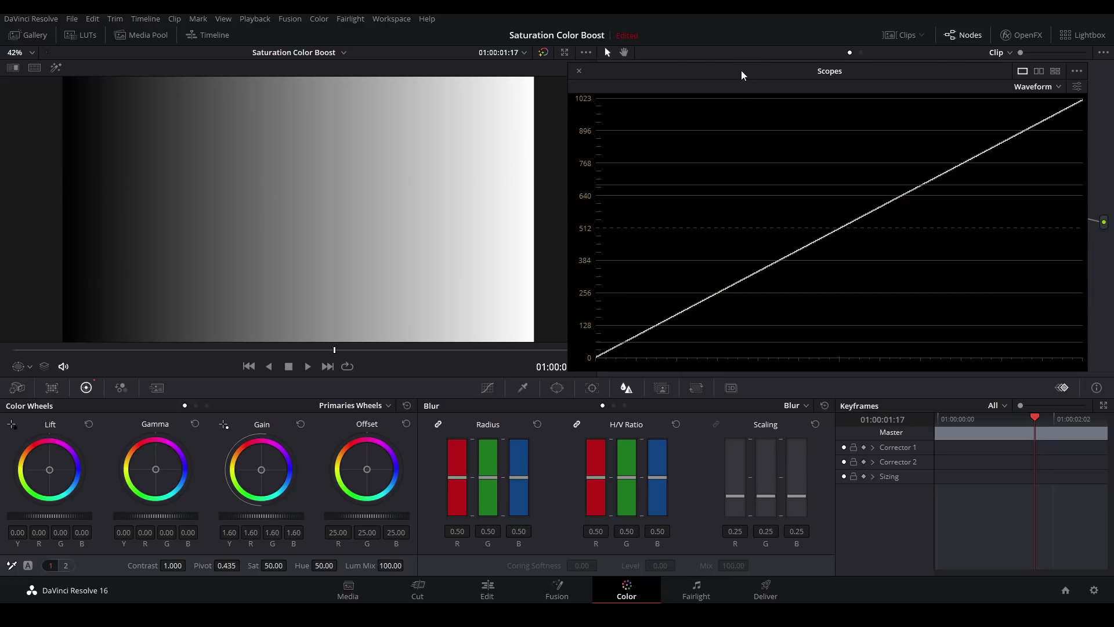
mouse_move(740, 70)
mouse_down()
mouse_move(740, 57)
mouse_move(726, 67)
mouse_up()
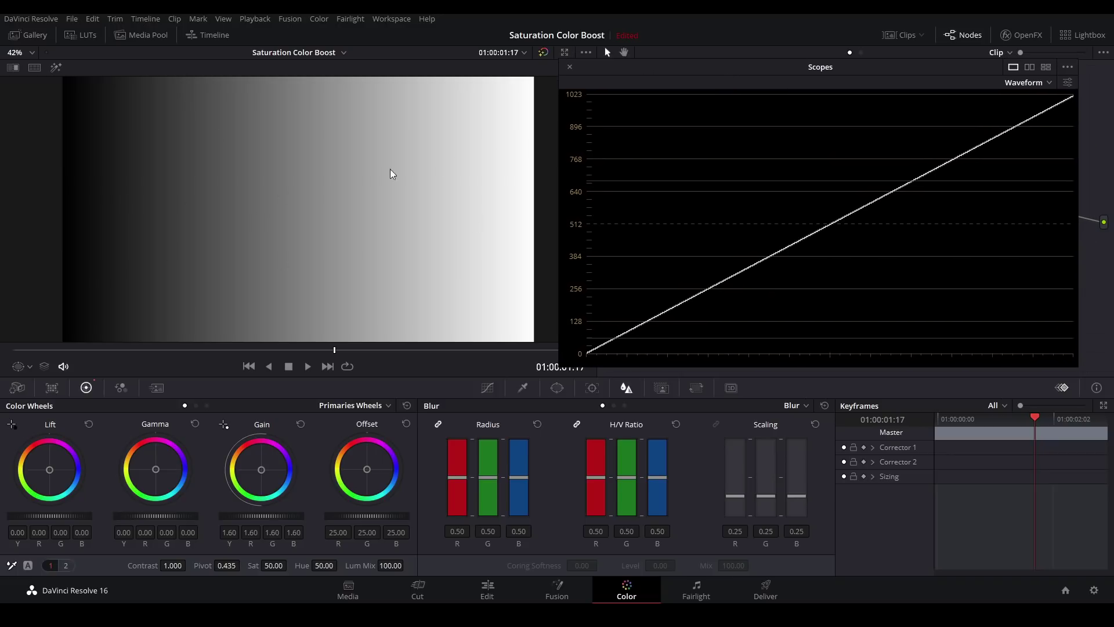
mouse_move(709, 70)
mouse_down()
mouse_move(731, 222)
mouse_move(723, 56)
mouse_up()
On node 01, open the Sat vs Sat curve and test a few control points
click(729, 161)
click(488, 388)
click(651, 405)
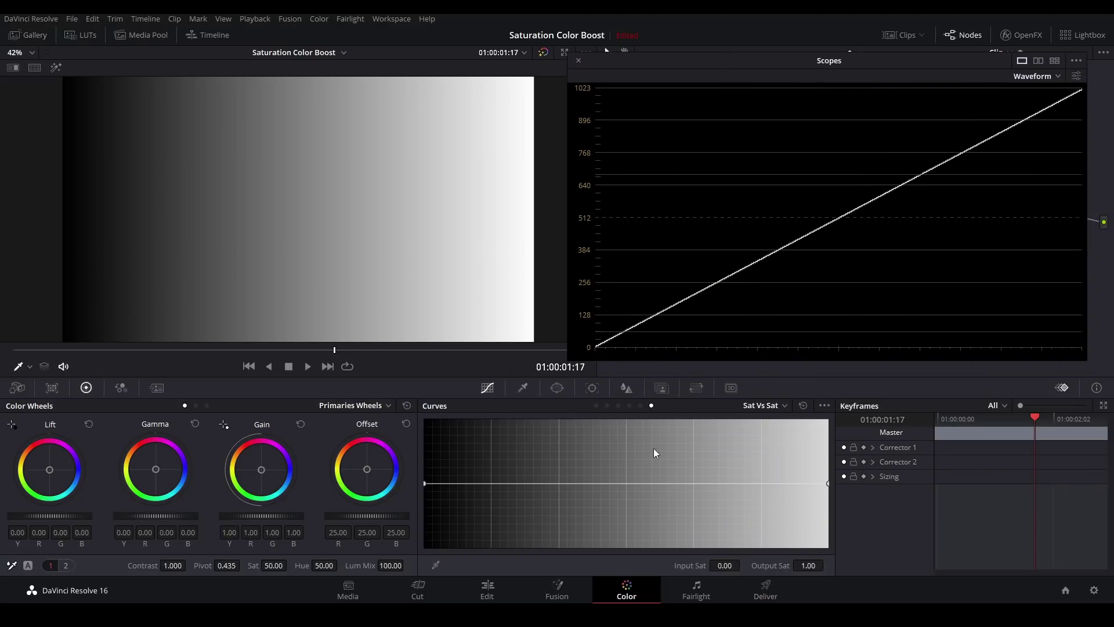
click(705, 482)
drag(705, 482, 508, 507)
click(664, 513)
click(482, 475)
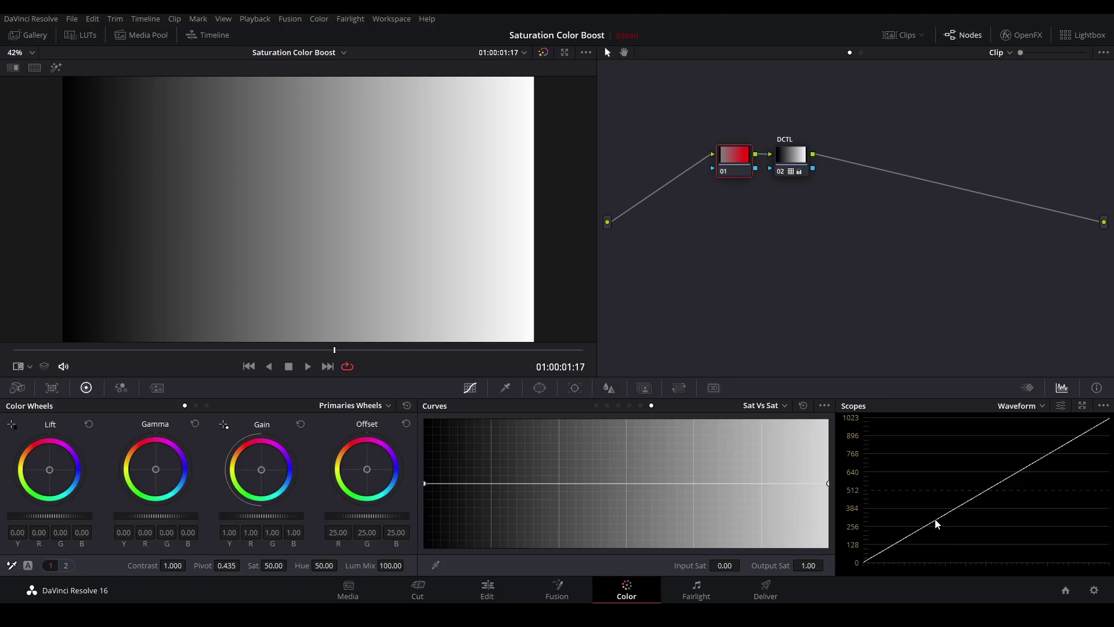
Shift node 01 slightly left and set its Sat to exactly 75
drag(728, 158, 720, 158)
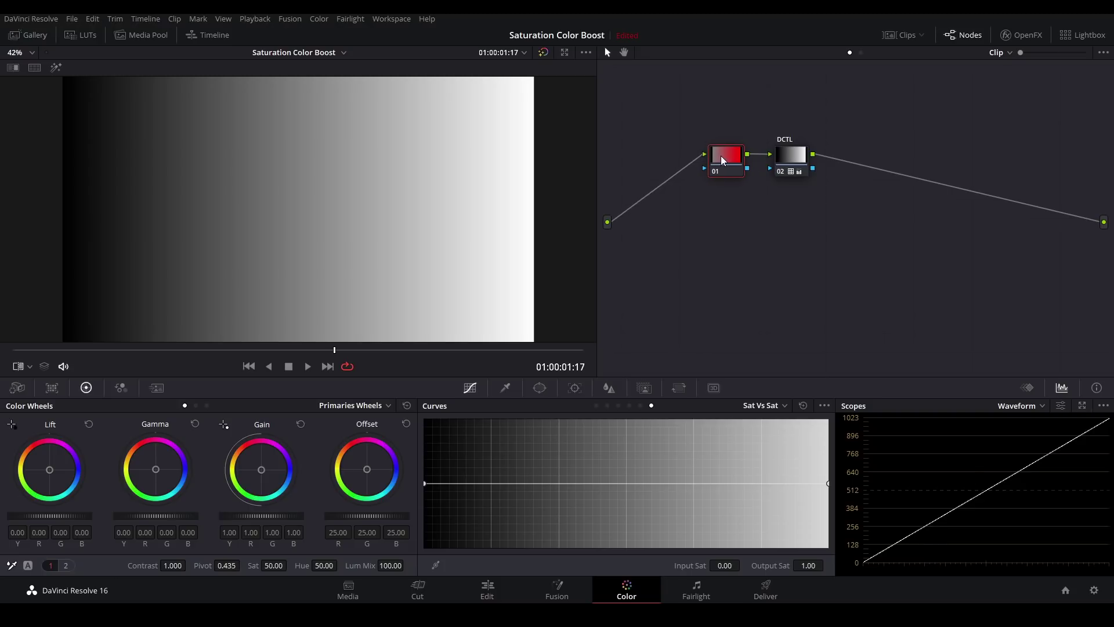
mouse_move(264, 571)
mouse_down()
mouse_move(290, 564)
mouse_move(270, 568)
mouse_up()
double_click(270, 567)
text(75)
key(Return)
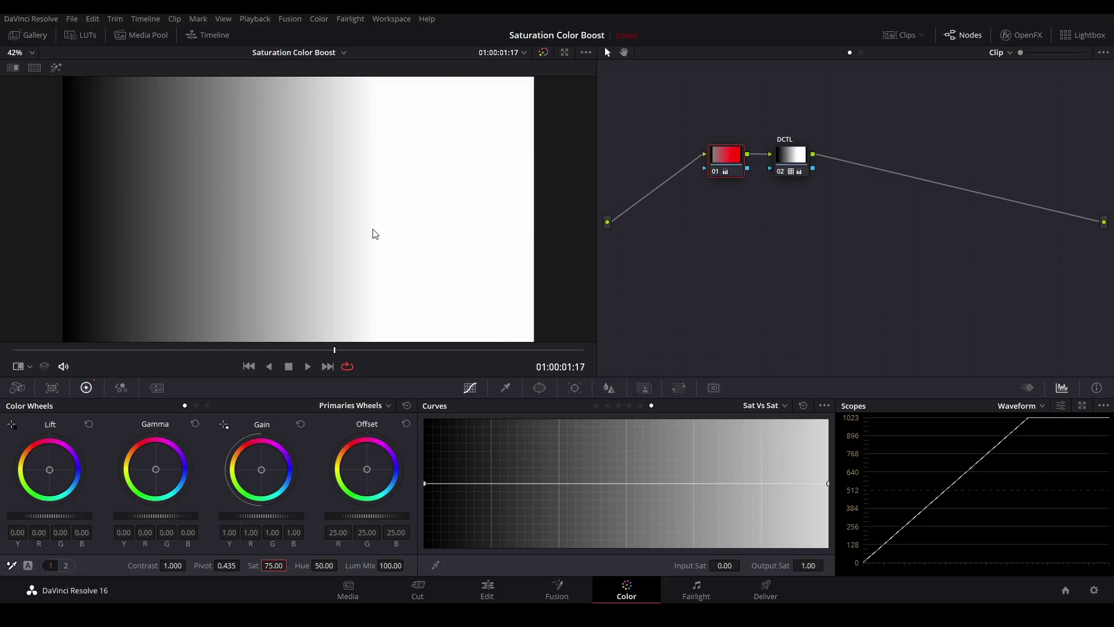
Grab still 1.1.1 of the boosted gradient, removing the extra still 1.1.2
right_click(357, 204)
click(381, 216)
click(30, 35)
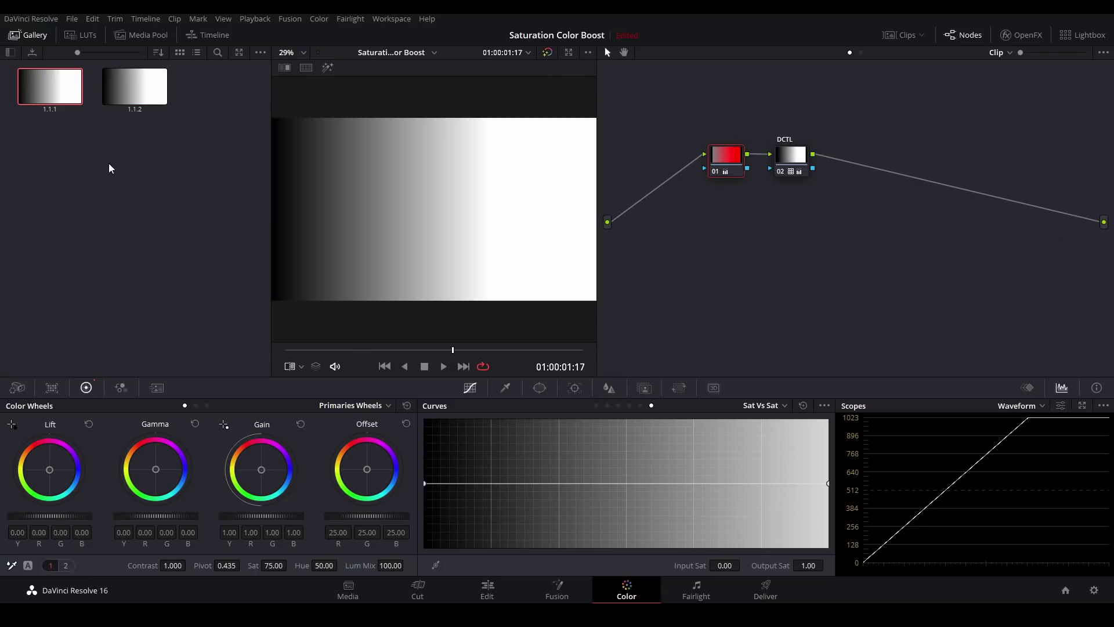
key(ctrl+z)
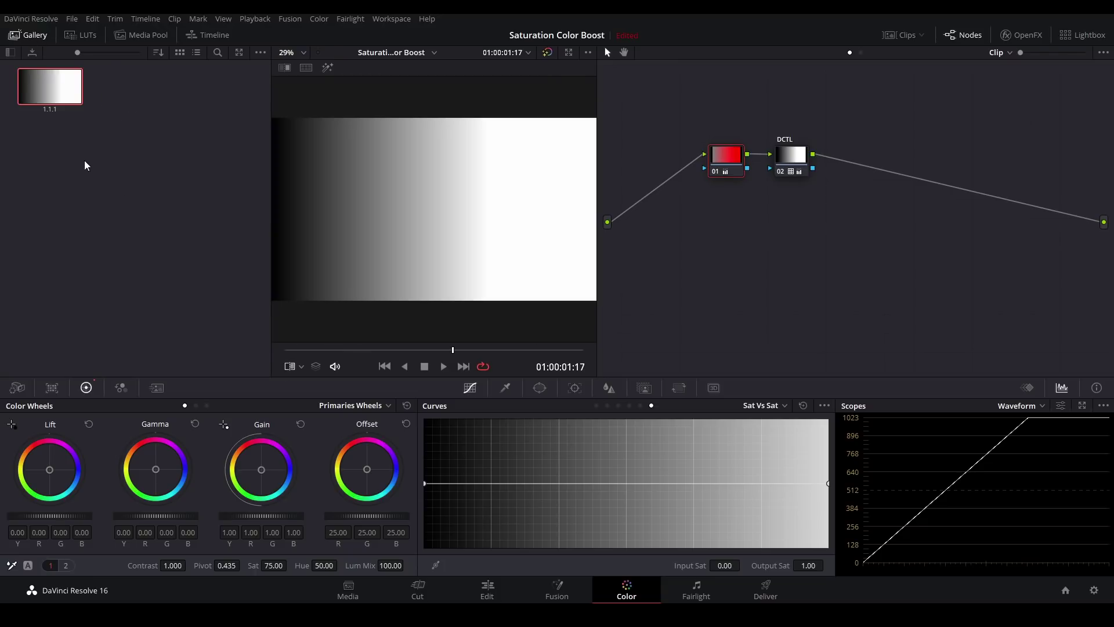
Close the gallery and reset node 01's grade back to Sat 50
click(18, 36)
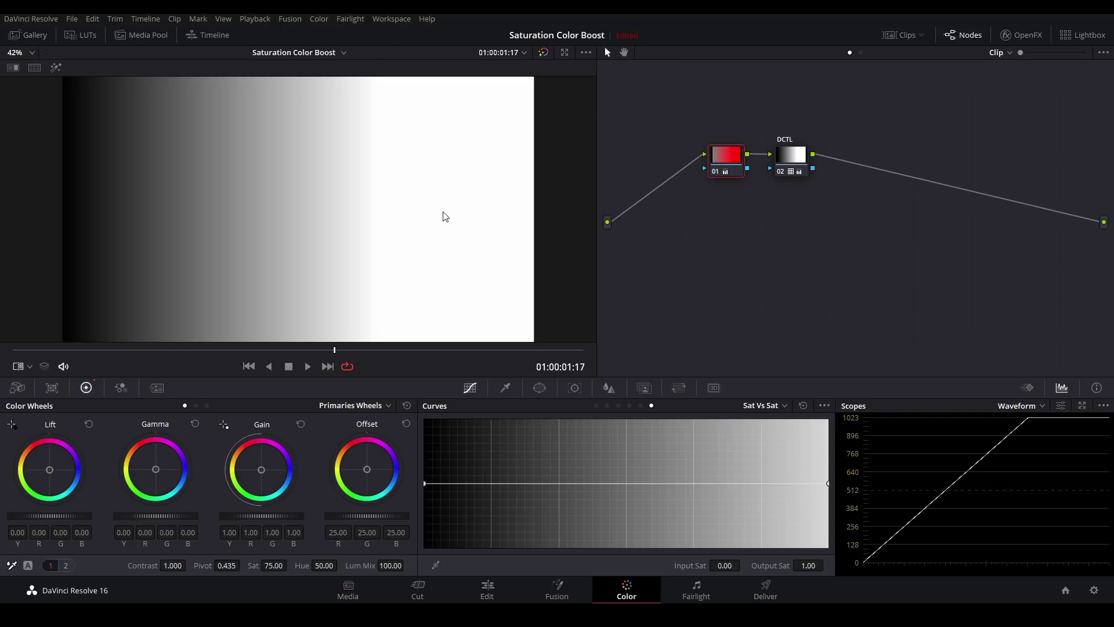
right_click(729, 152)
click(775, 161)
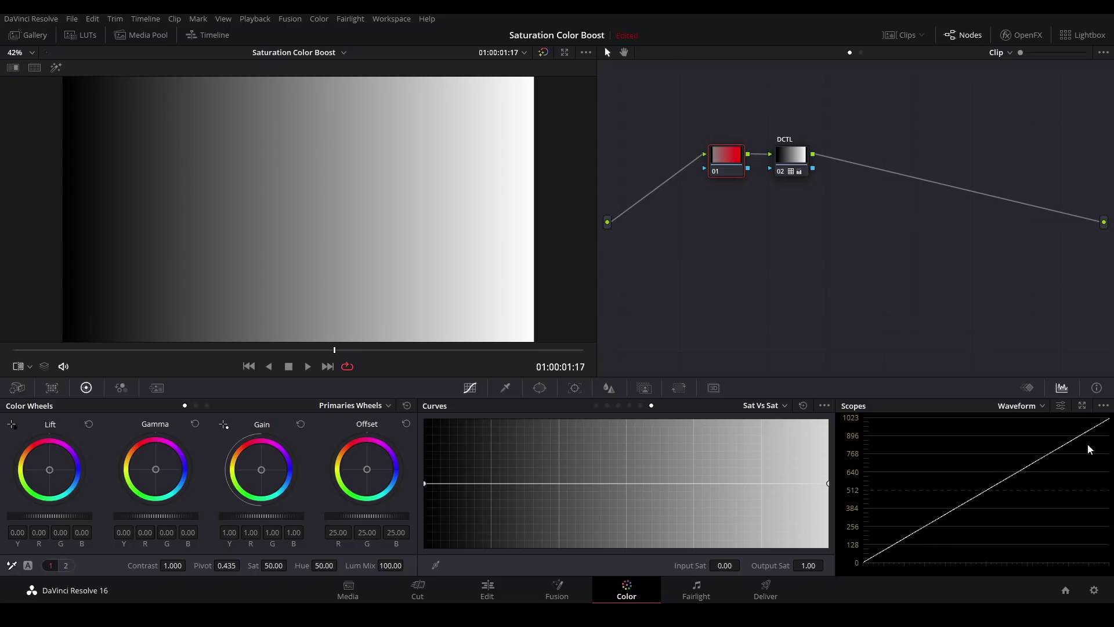
Add a temporary serial node after DCTL, raise its offset, then delete it
click(793, 160)
key(alt+s)
mouse_move(360, 514)
mouse_down()
mouse_move(400, 514)
mouse_move(347, 514)
mouse_move(377, 514)
mouse_up()
key(Delete)
On node 01, raise Color Boost to 100 on the second primaries page
click(738, 156)
click(66, 565)
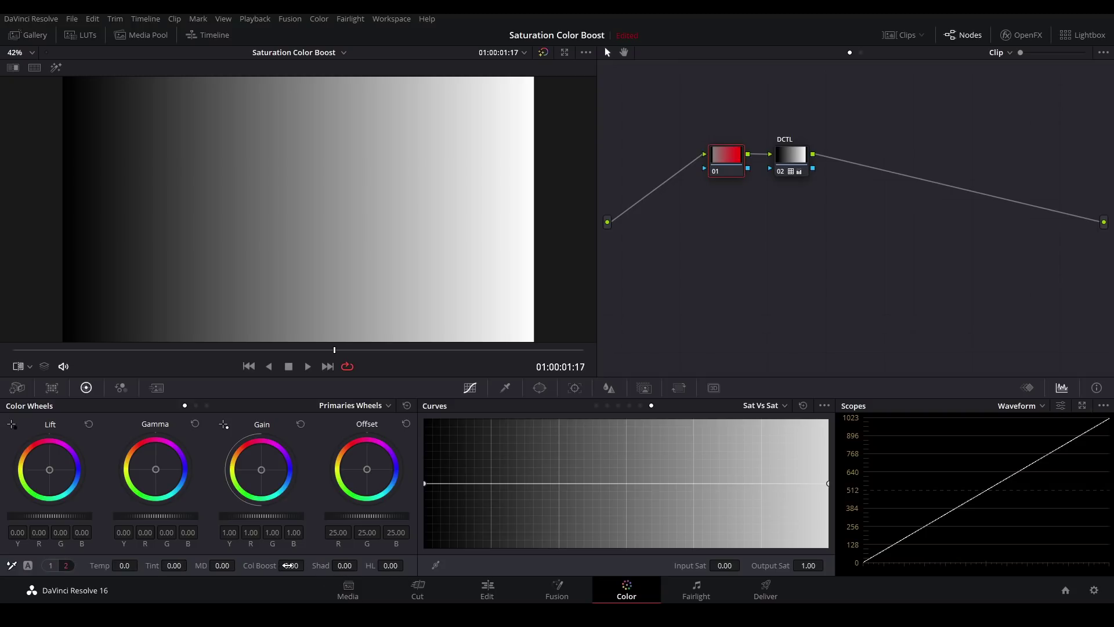
drag(288, 566, 537, 510)
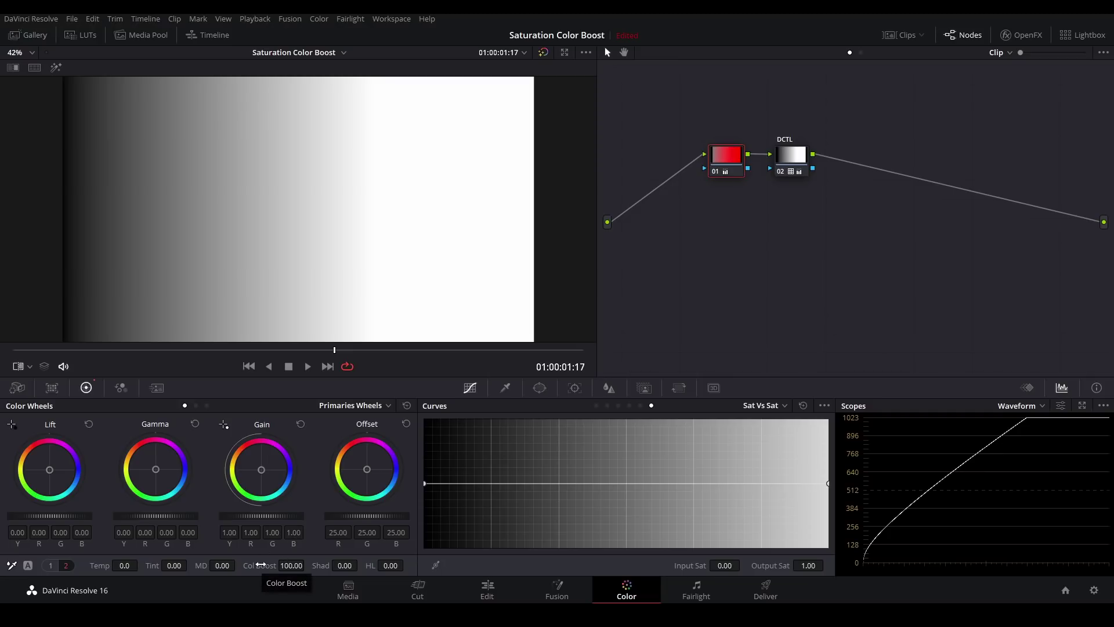
Wipe-compare the current ramp against gallery still 1.1.1
click(13, 67)
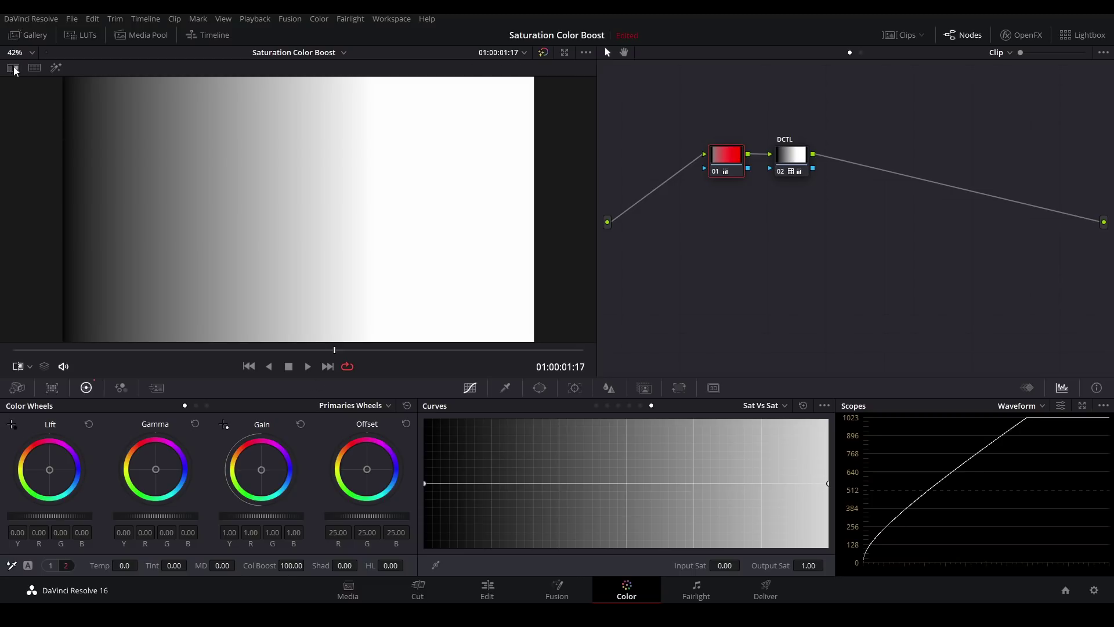
click(28, 35)
click(48, 95)
click(27, 34)
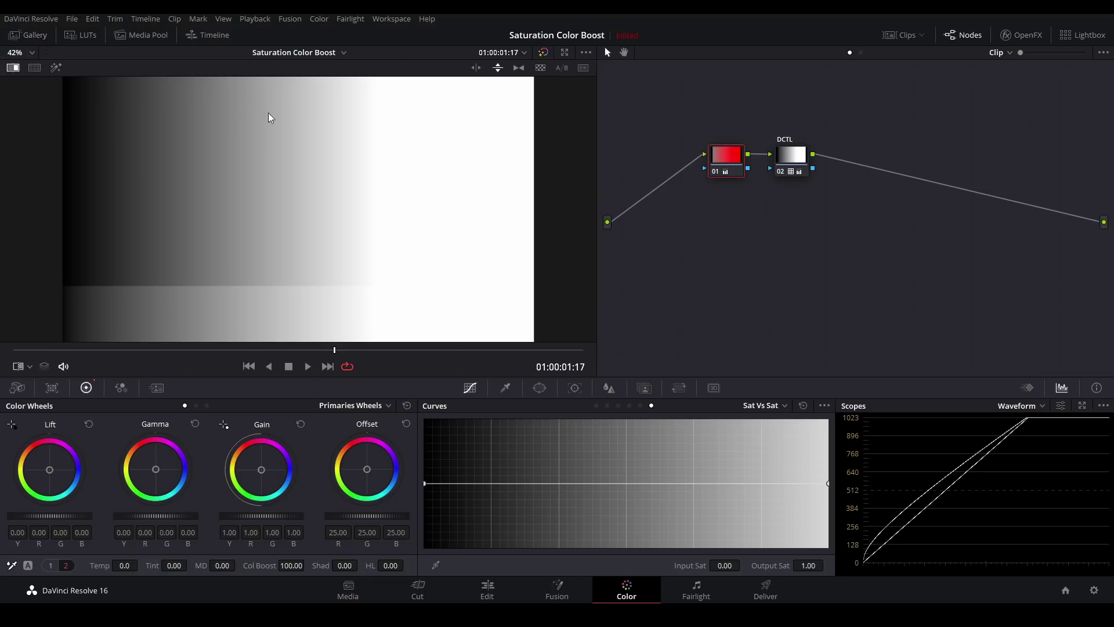
Raise the wipe line, set Color Boost to 99, and float the scopes window
drag(223, 283, 230, 218)
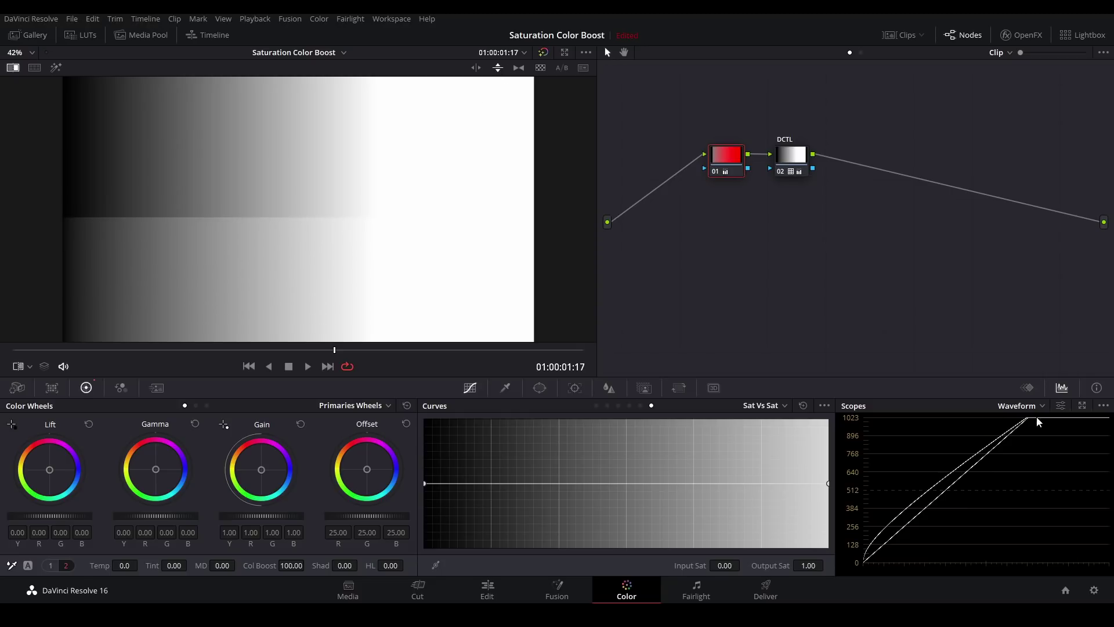
drag(293, 565, 290, 565)
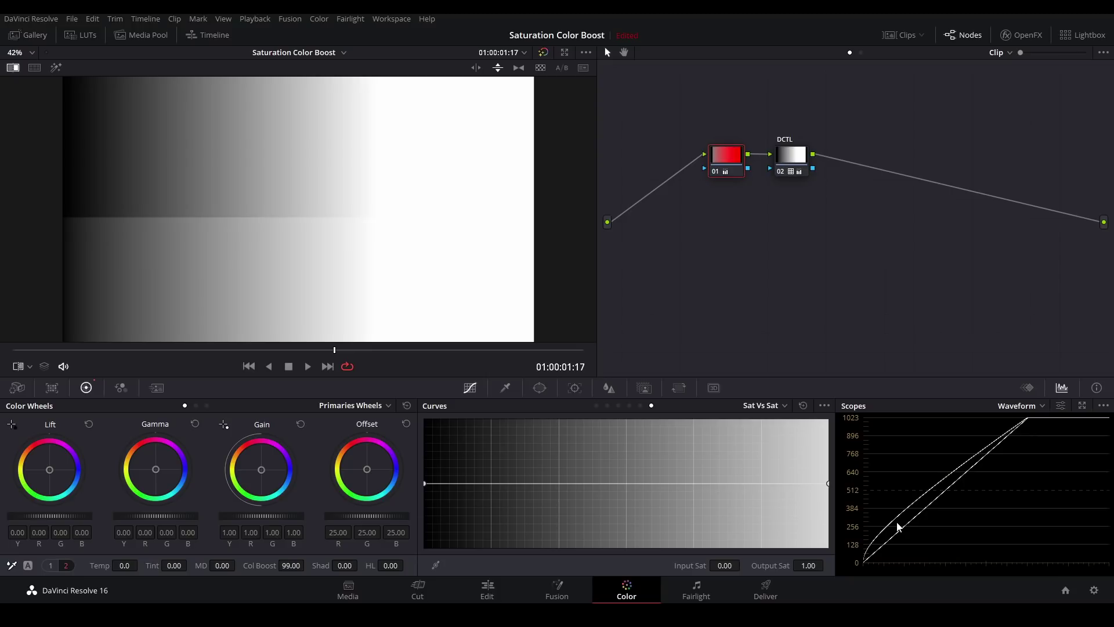
click(1083, 405)
Move the floating scopes window up and left to the top right of the screen
drag(861, 109, 815, 57)
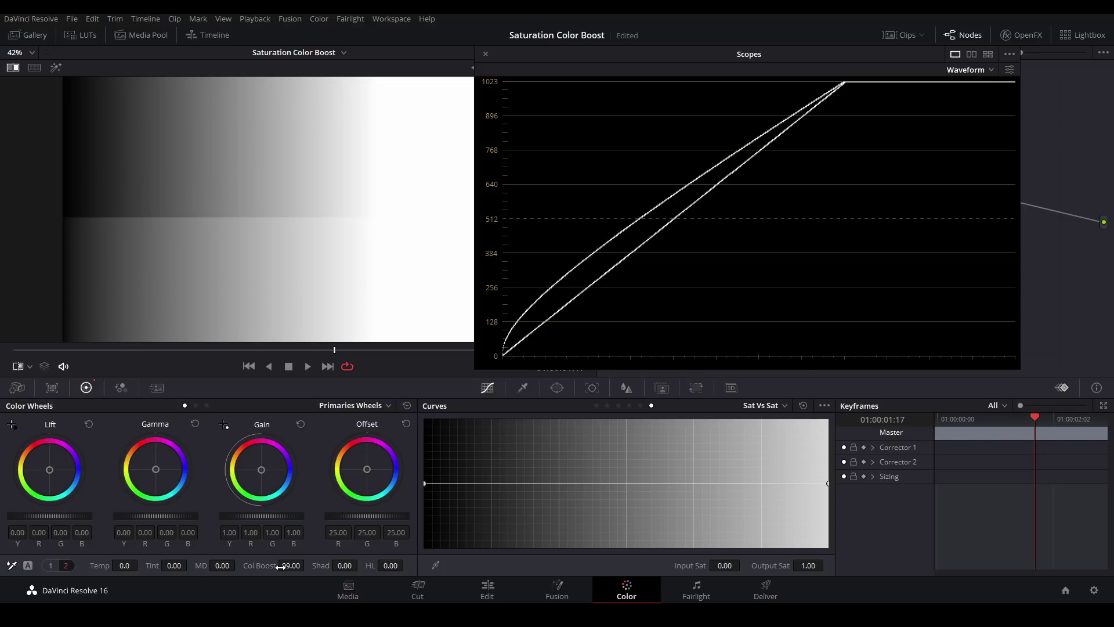
Drag Color Boost into negative values, then back up to 100
mouse_move(281, 567)
mouse_down()
mouse_move(317, 564)
mouse_move(281, 565)
mouse_up()
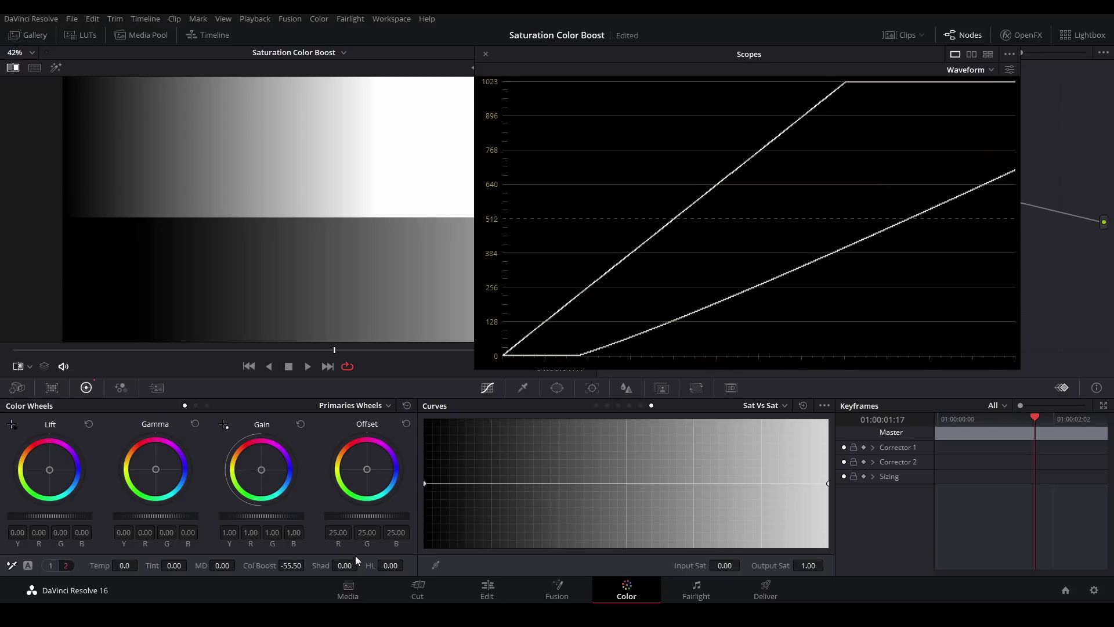
drag(293, 566, 307, 564)
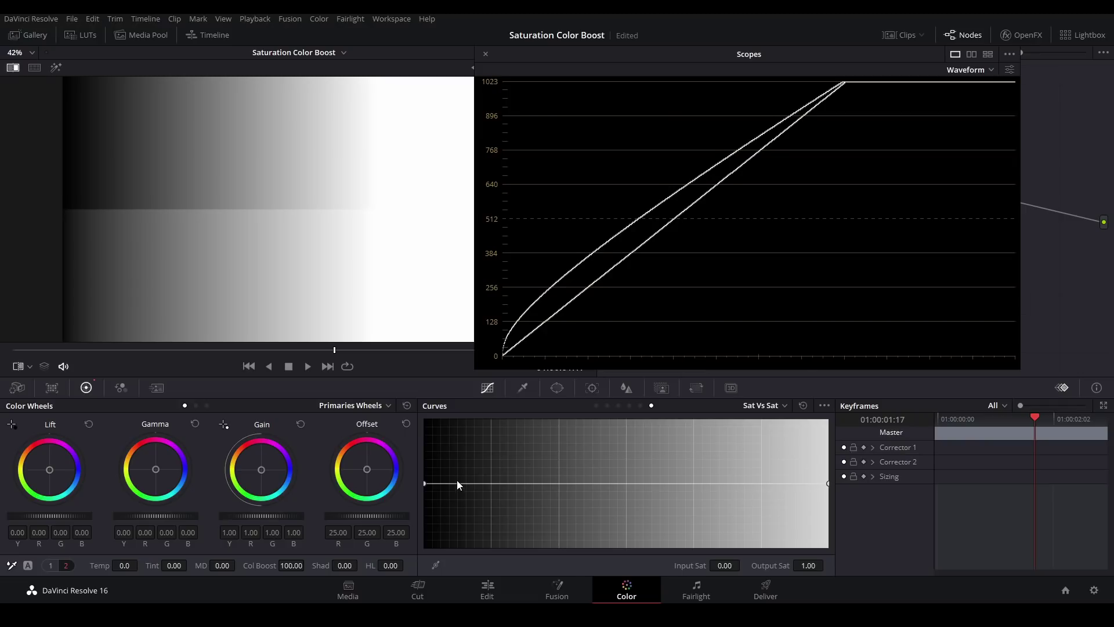
drag(458, 482, 470, 469)
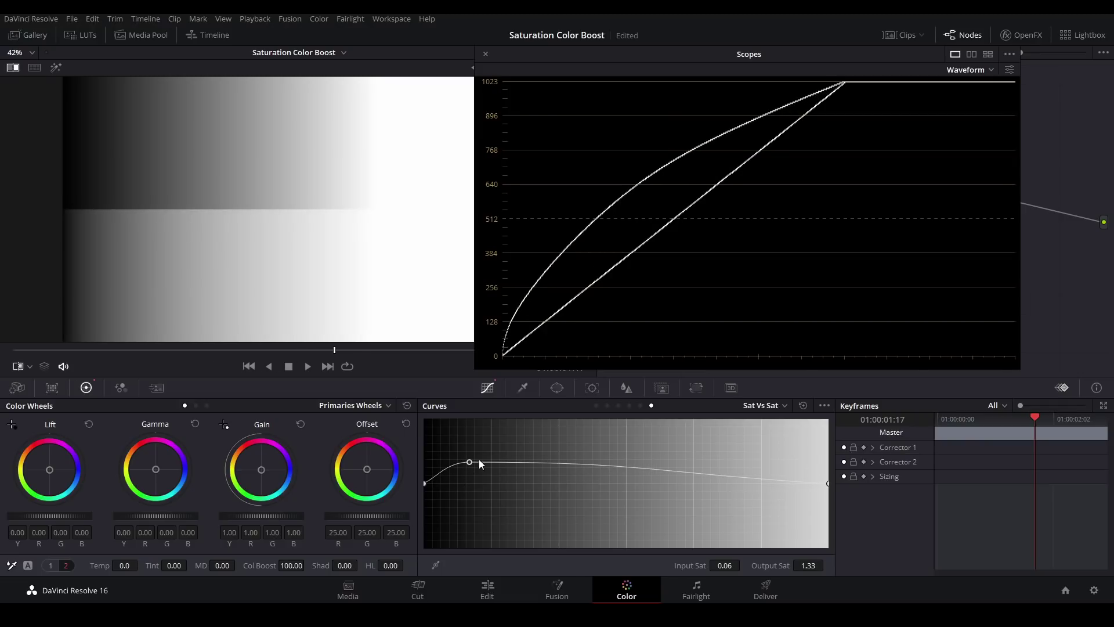
drag(667, 472, 633, 505)
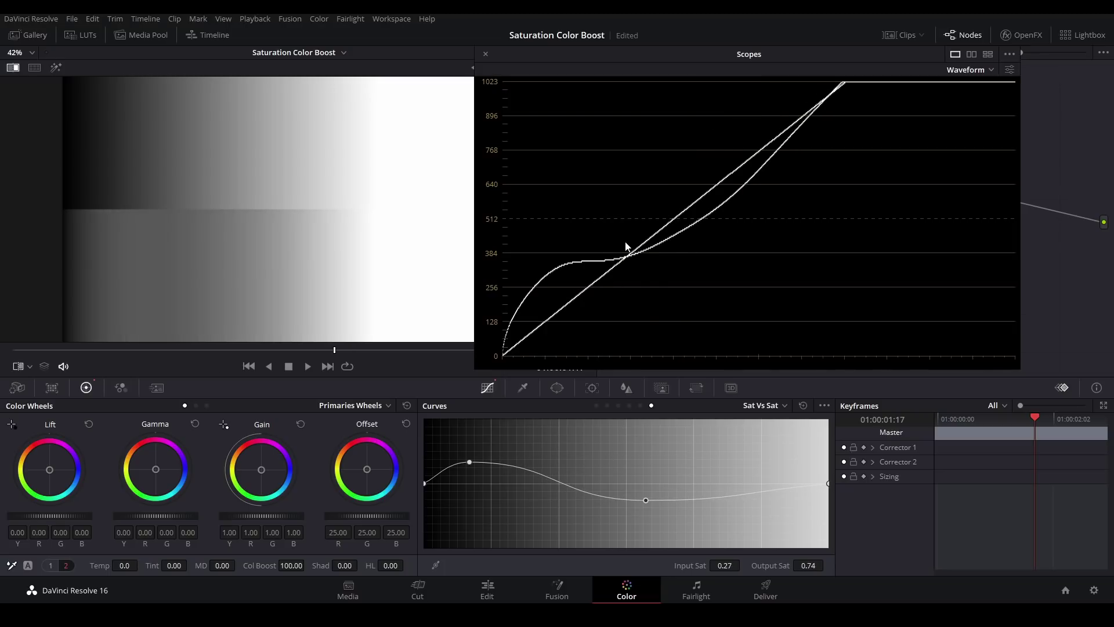
double_click(585, 493)
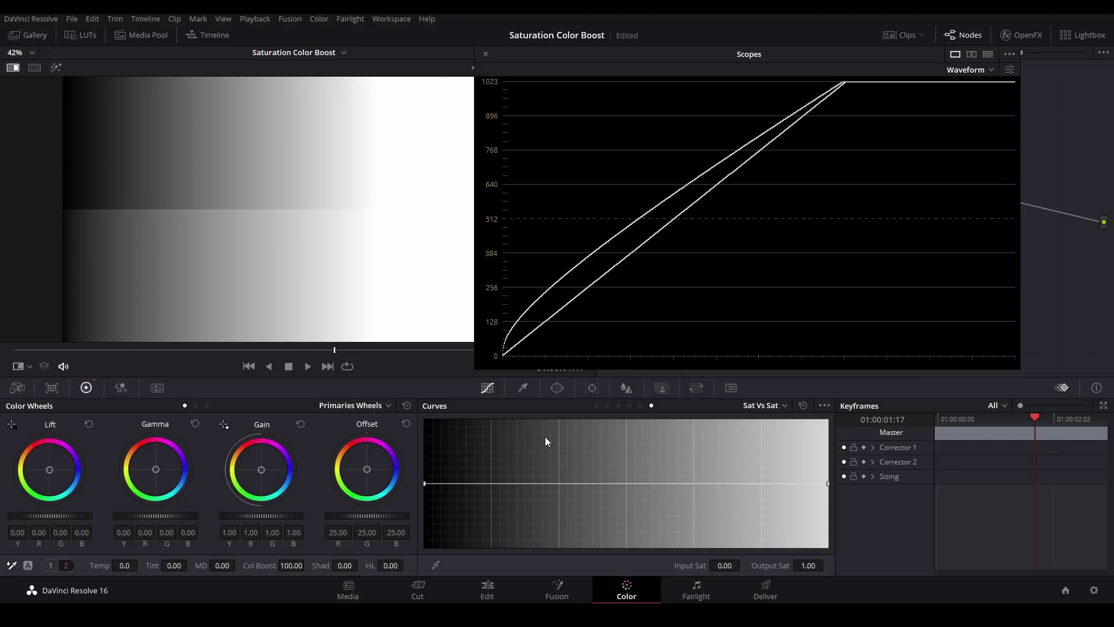
drag(474, 483, 520, 471)
click(538, 472)
Flatten the Sat vs Sat curve, close the Scopes, reset node 01's grade and turn off the Image Wipe
click(803, 405)
click(486, 54)
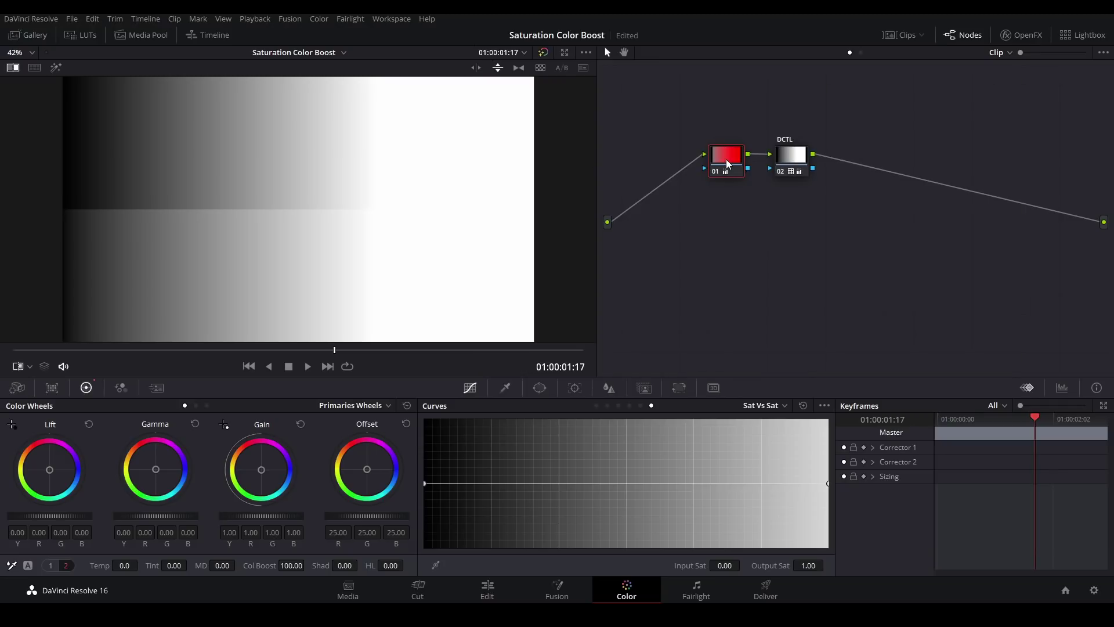
right_click(729, 164)
click(749, 168)
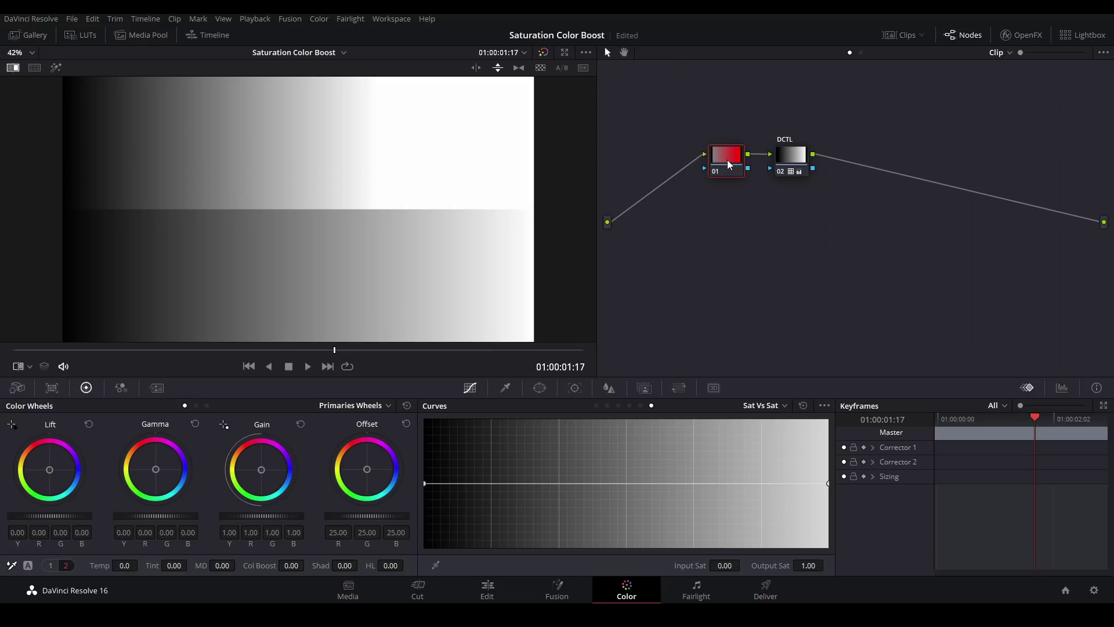
click(13, 67)
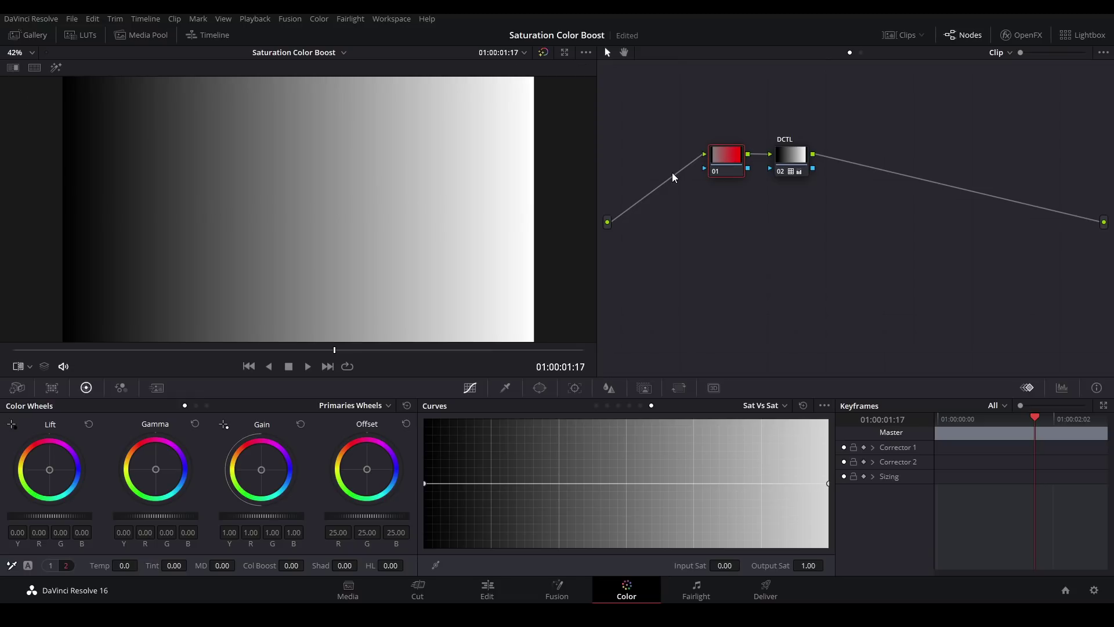
click(779, 158)
Add a parallel node 04 fed directly from the source input instead of node 01
key(alt+l)
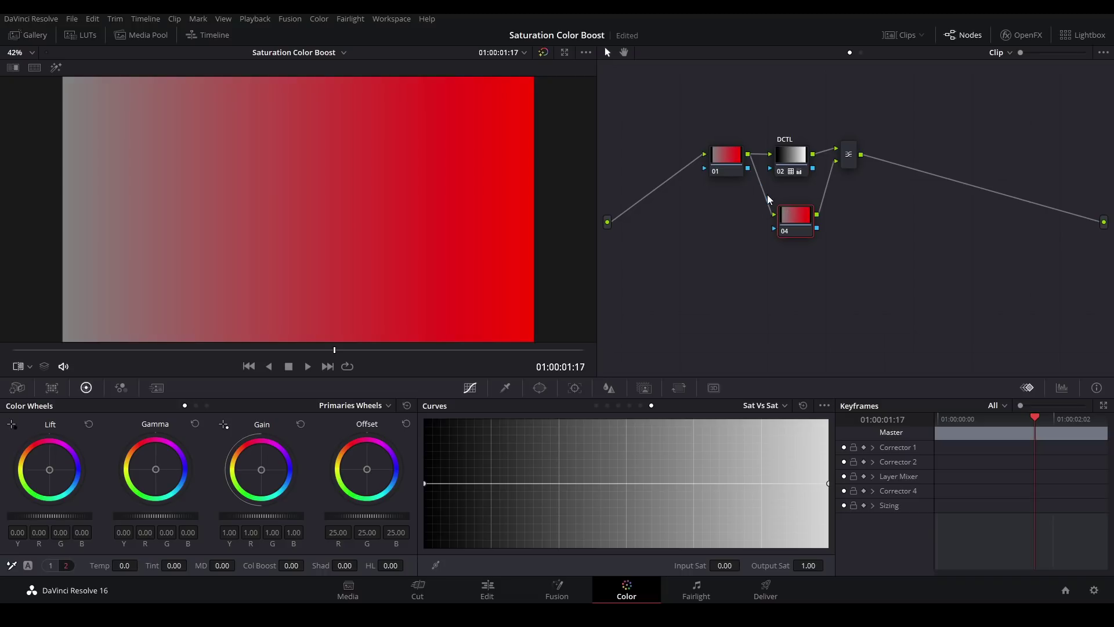
key(Delete)
drag(774, 215, 607, 222)
drag(792, 222, 790, 207)
Paste node 02's DCTL grade onto node 04
click(788, 155)
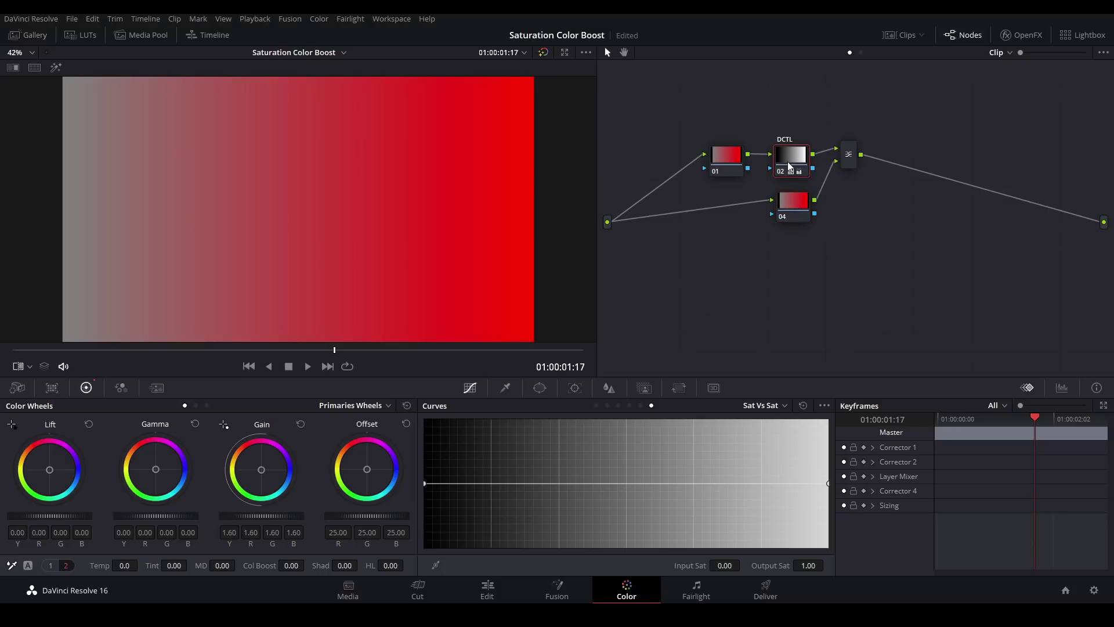
click(799, 209)
key(ctrl+v)
drag(800, 209, 792, 212)
Set the Layer Mixer's composite mode to Divide, turning the frame solid white
click(848, 156)
right_click(848, 155)
mouse_move(911, 235)
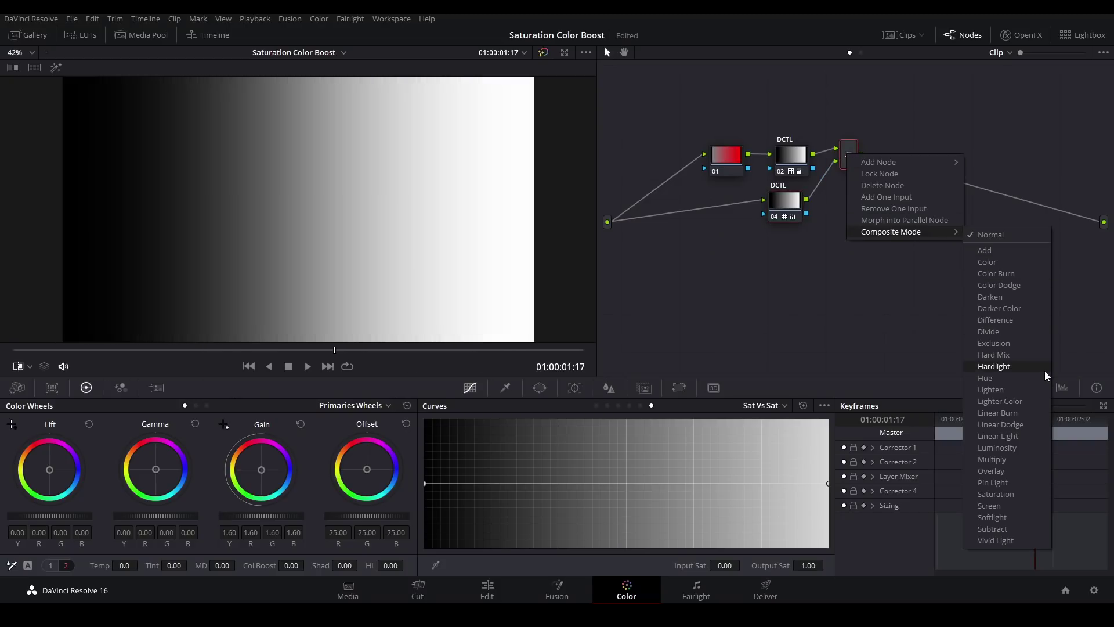
click(1001, 332)
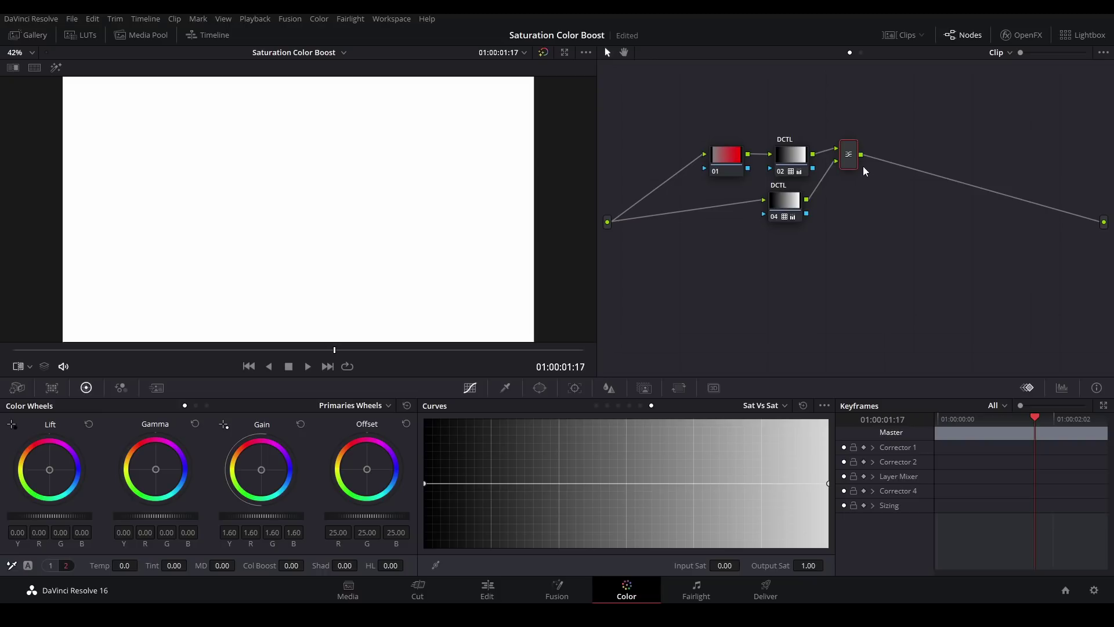
Add serial node 05 after the mixer with Pivot 0.000 and Contrast 0.500
key(alt+s)
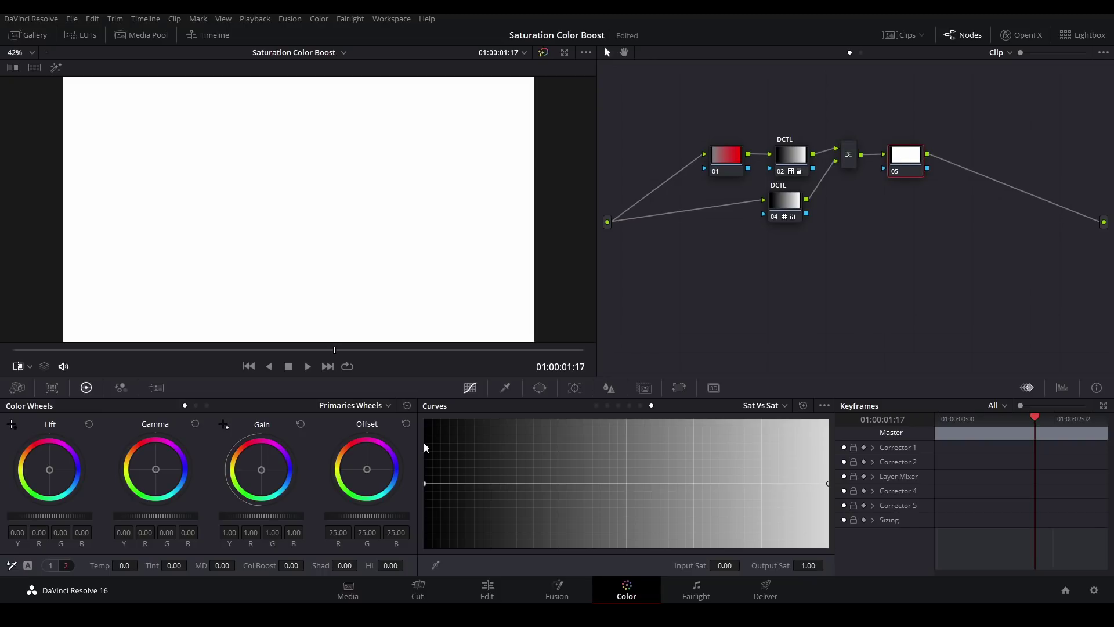
click(51, 566)
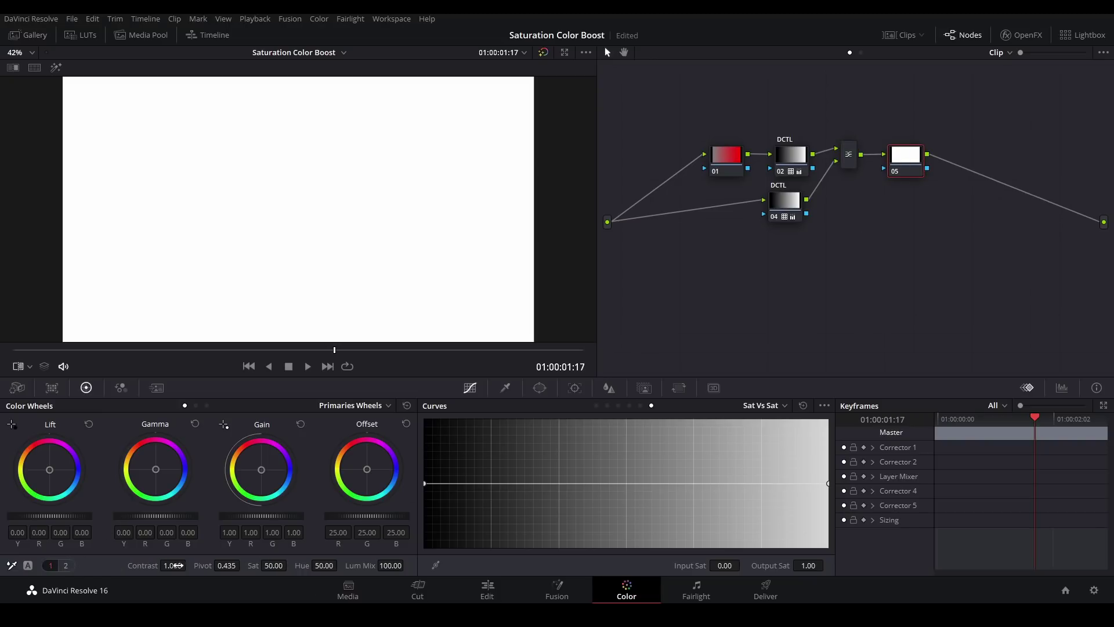
drag(231, 566, 195, 590)
click(173, 565)
text(0)
key(Return)
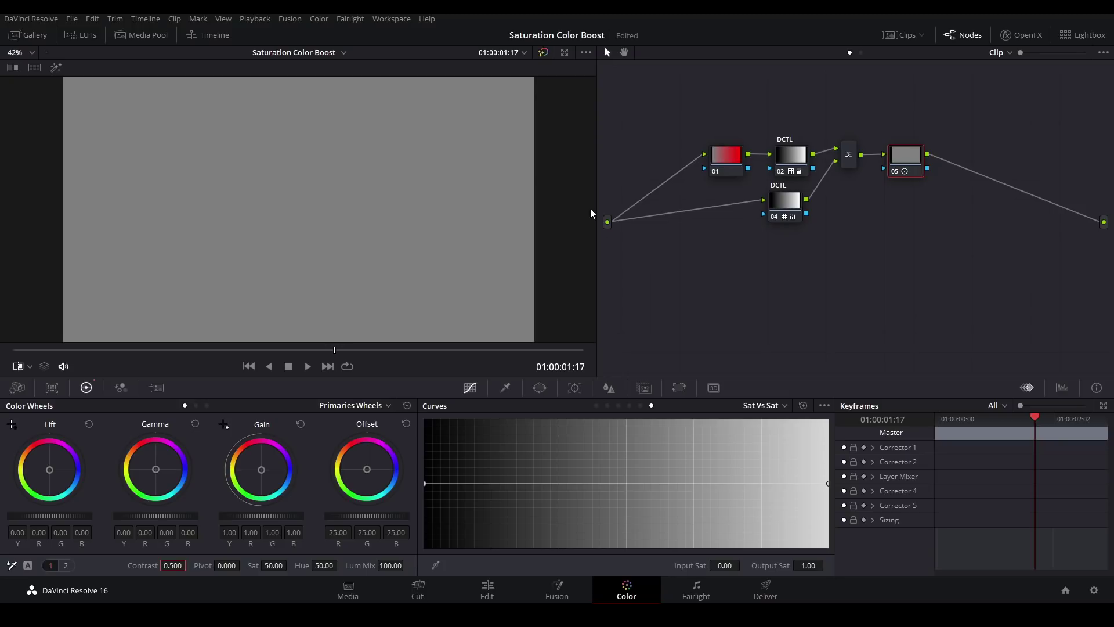
Open the Waveform scope in a large floating window, showing a flat line at 512
click(1062, 389)
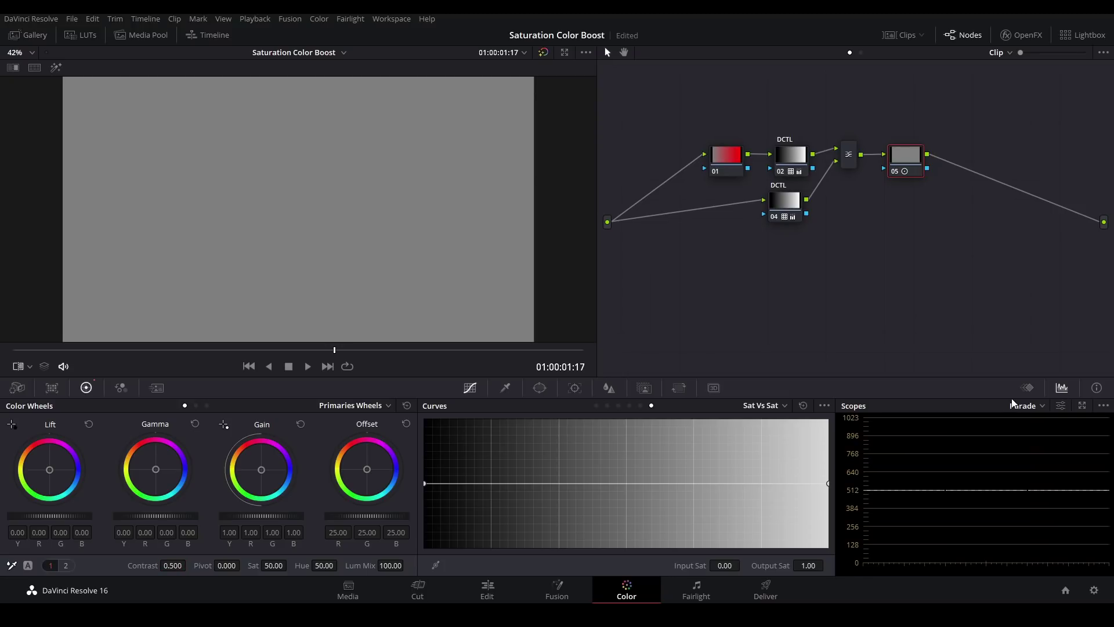
click(1082, 405)
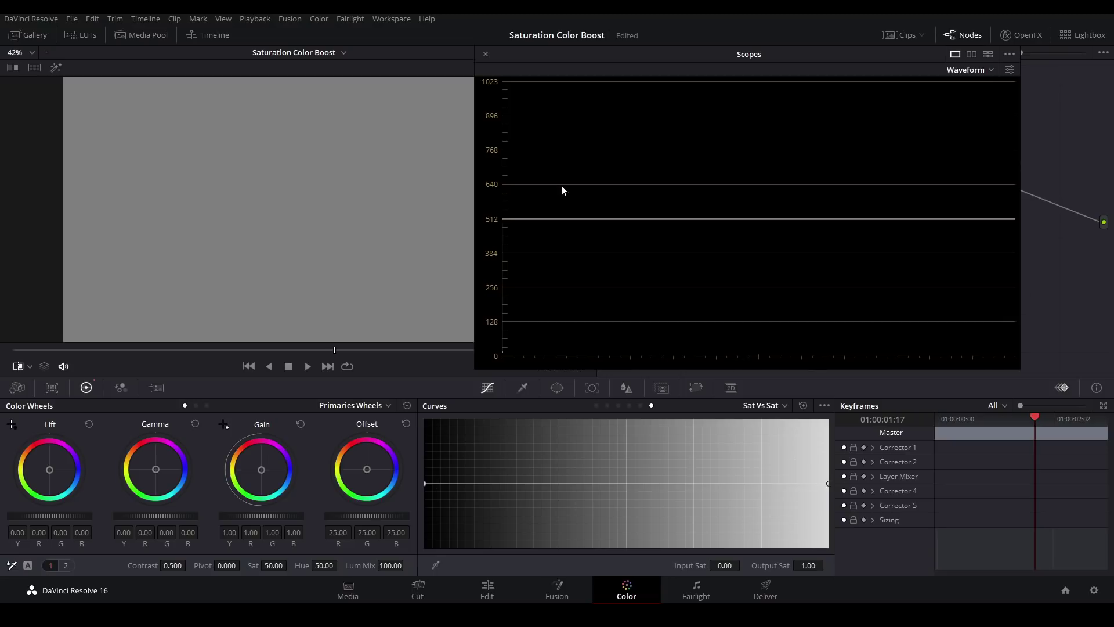
On node 01, drag Sat vs Sat curve points into alternating peaks and dips
drag(534, 55, 615, 272)
click(725, 159)
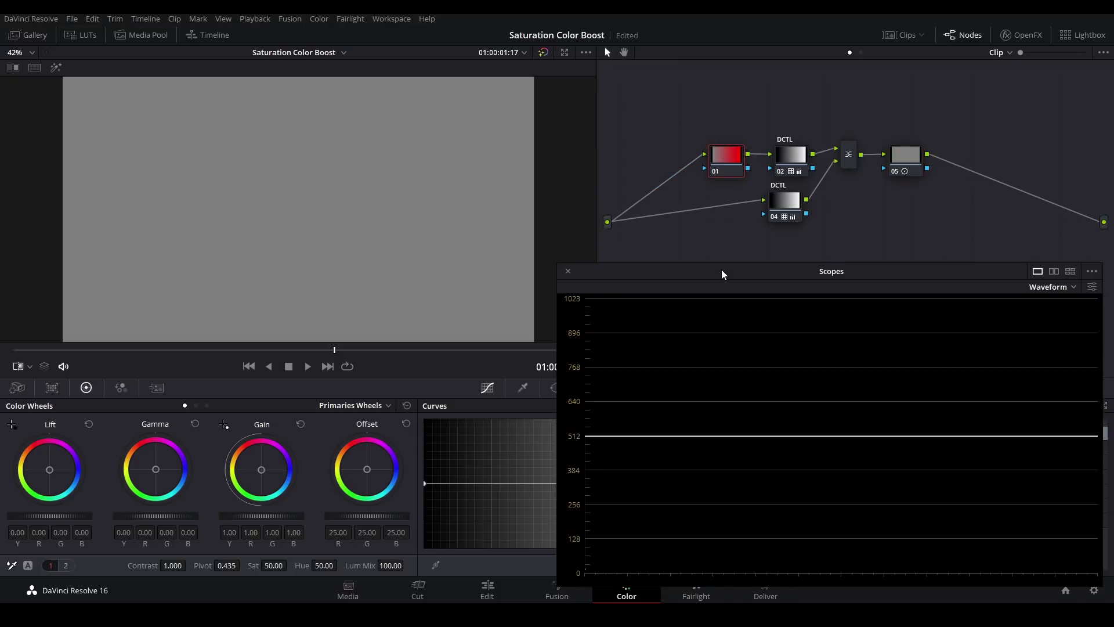
drag(722, 269, 727, 41)
drag(486, 482, 480, 453)
drag(522, 457, 531, 514)
drag(568, 512, 637, 505)
drag(694, 471, 751, 532)
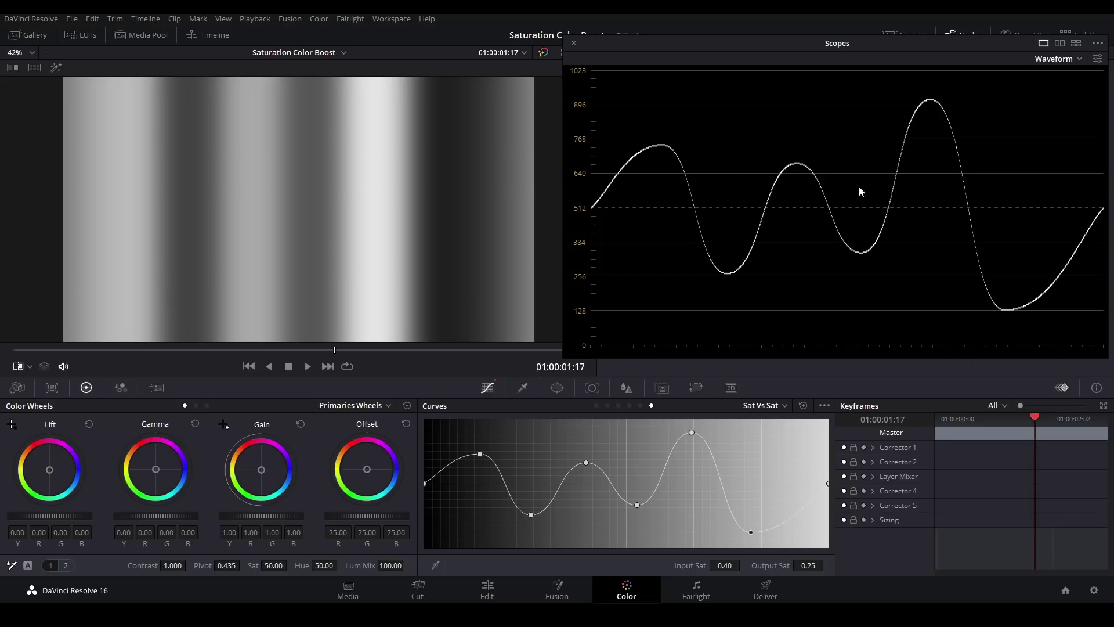
drag(798, 58, 796, 276)
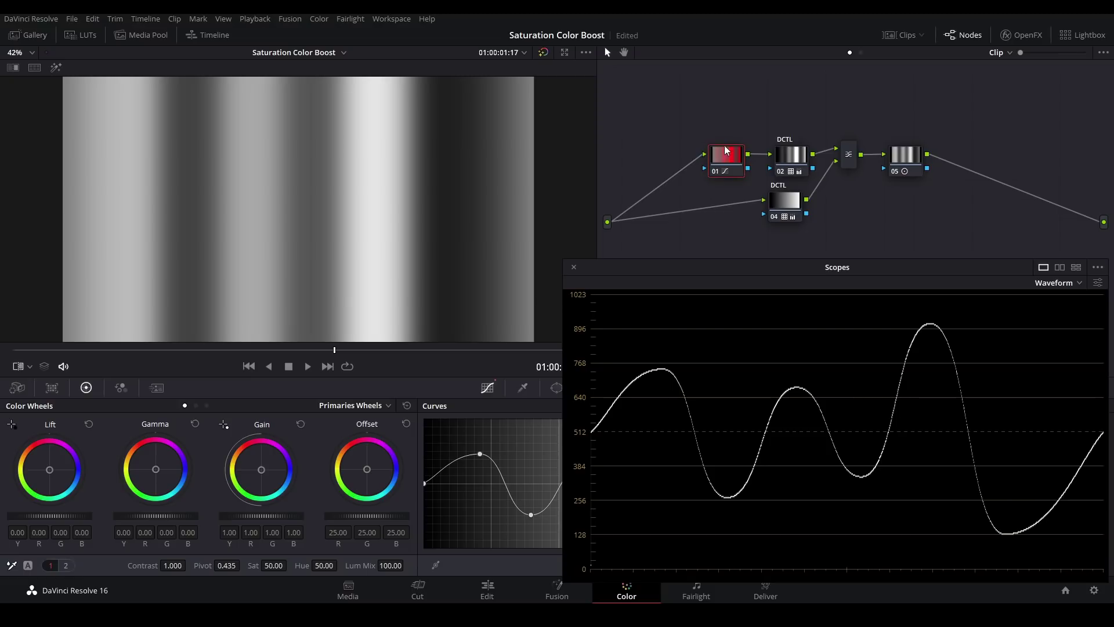
drag(764, 266, 759, 47)
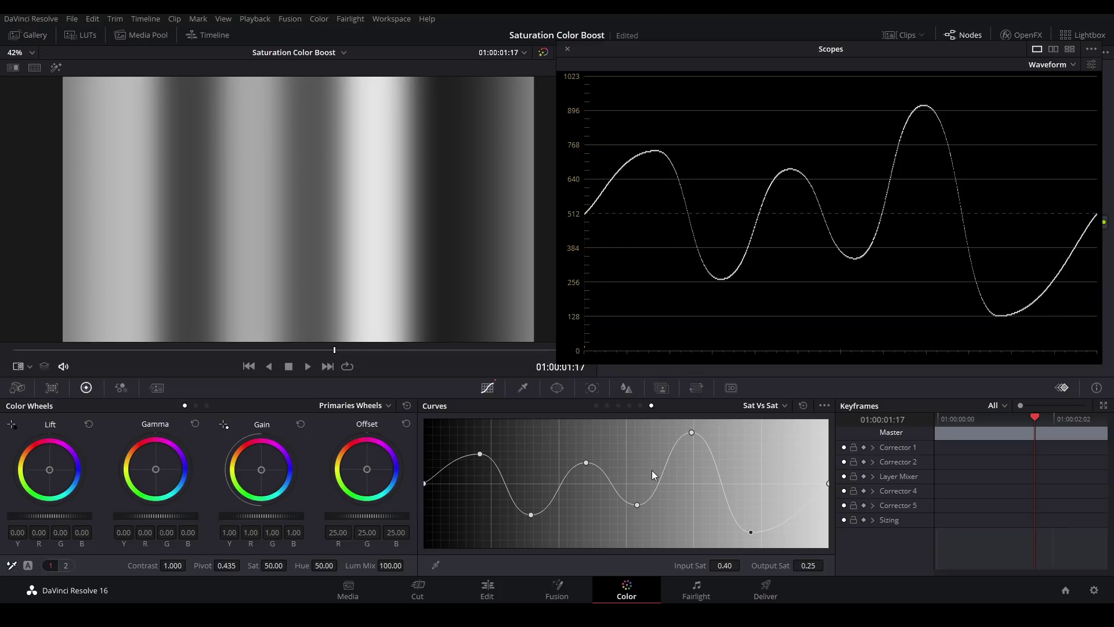
Reset the Sat vs Sat curve to flat and enter 75 in the Sat field
key(ctrl+shift+w)
click(803, 406)
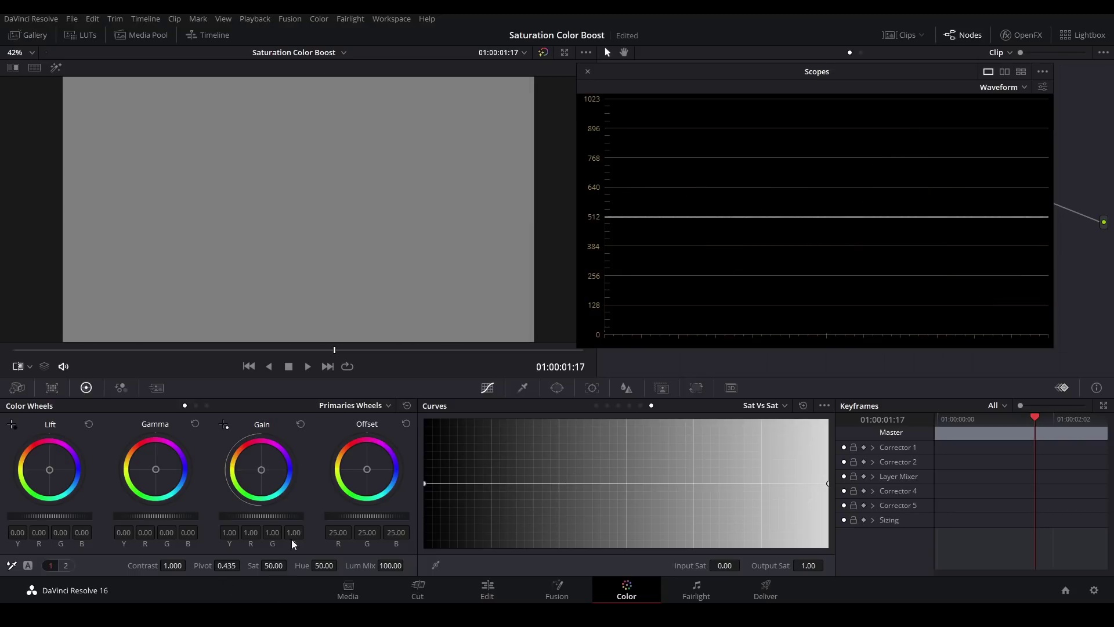
drag(274, 565, 286, 539)
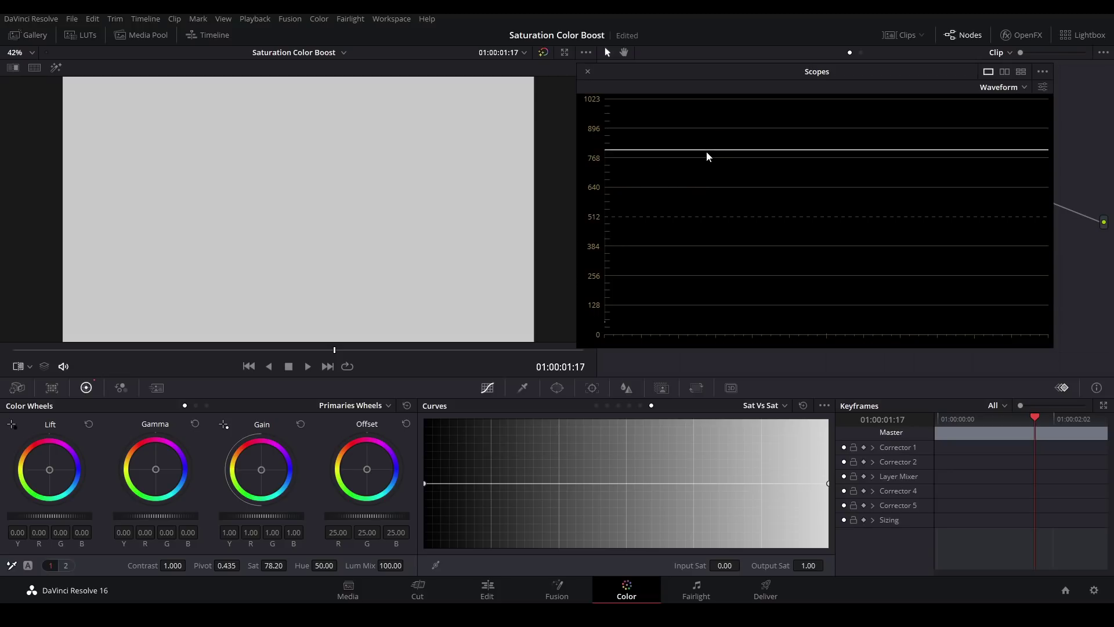
drag(279, 566, 296, 565)
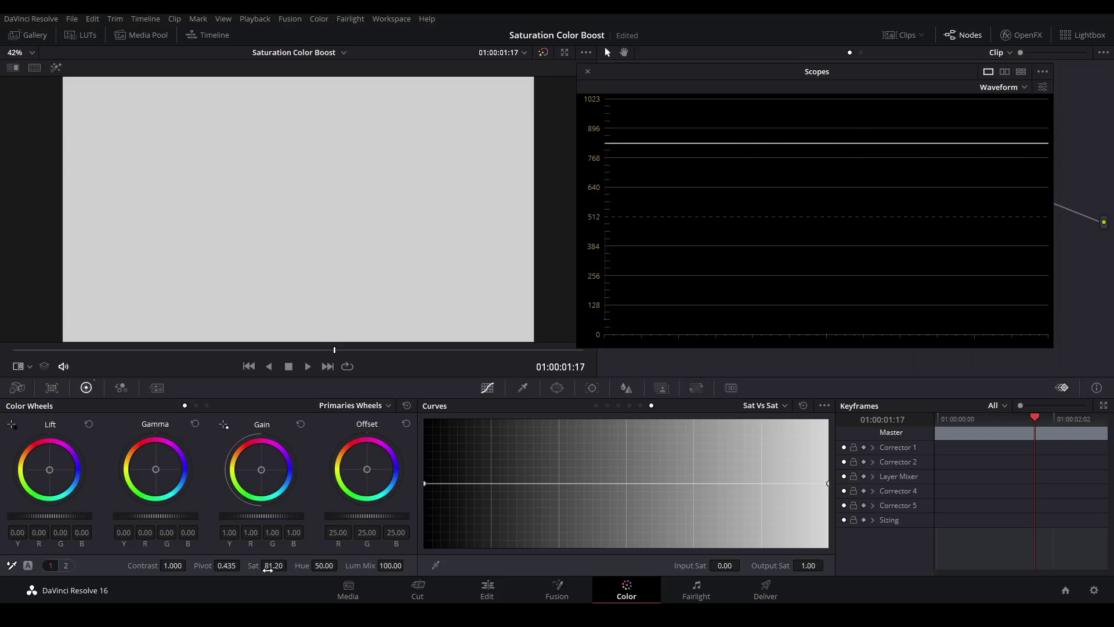
drag(264, 566, 269, 567)
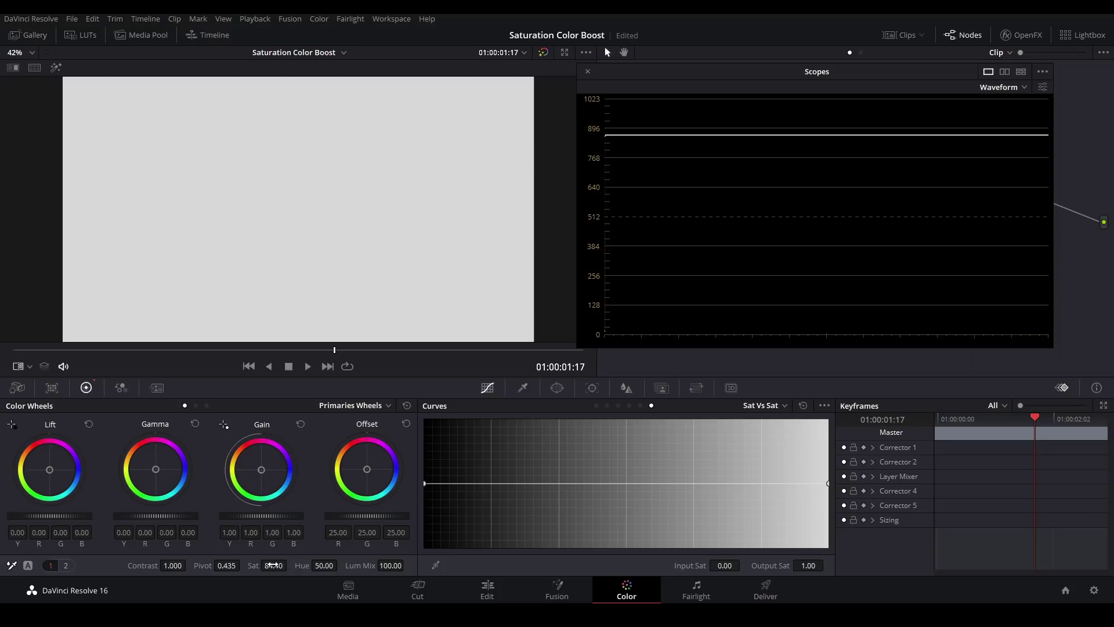
click(271, 566)
text(75)
key(Return)
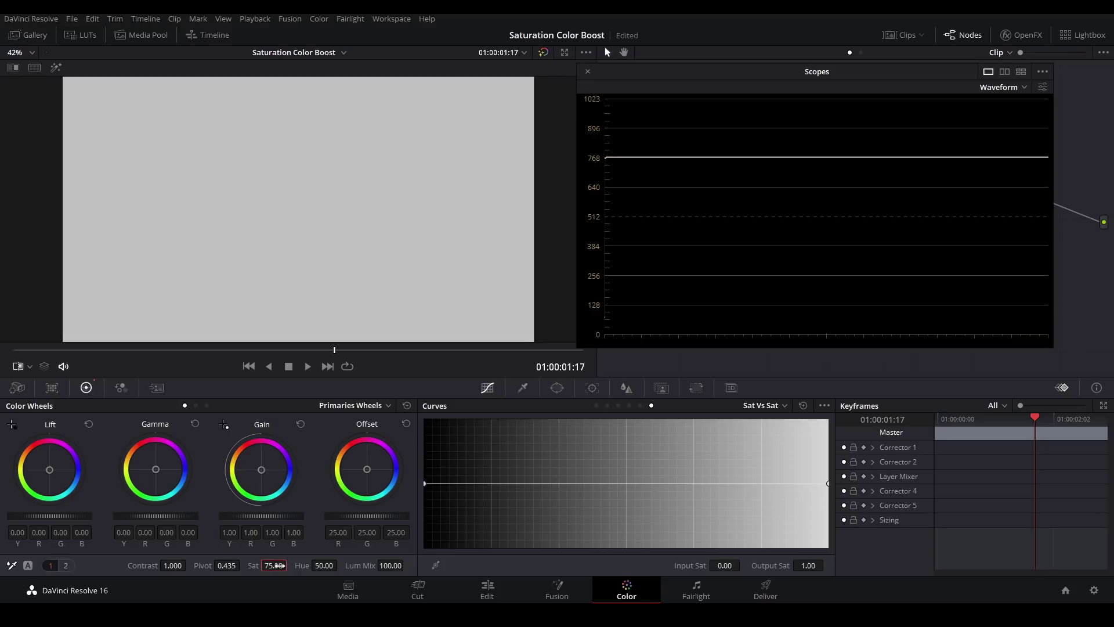
Grab a still of the Sat 75.00 image and turn on the Image Wipe
right_click(311, 172)
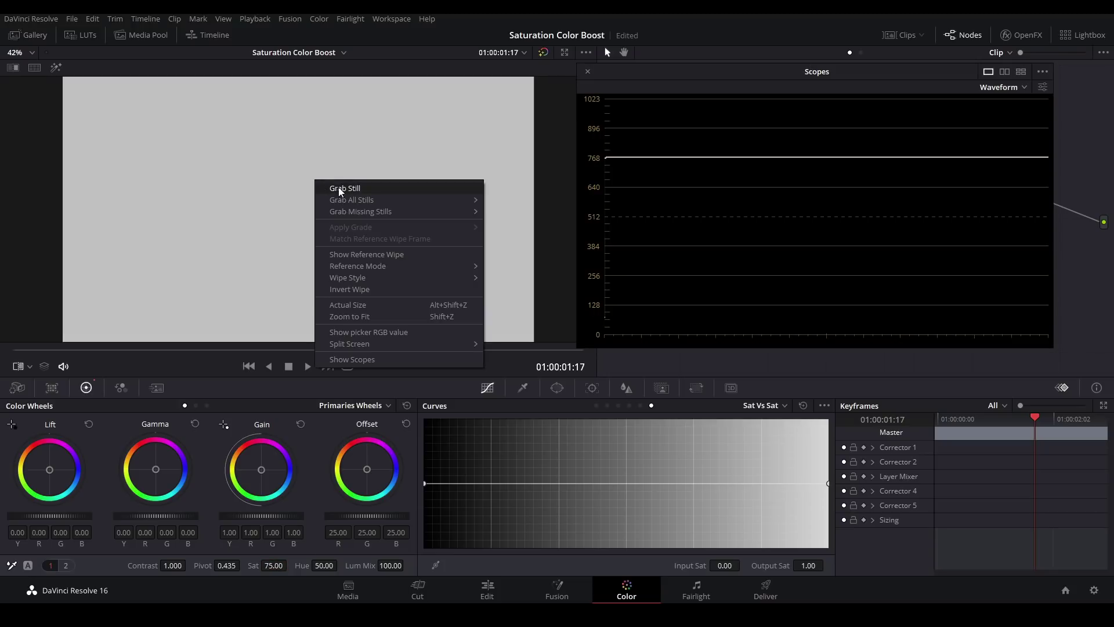
click(339, 187)
click(14, 69)
Reset the node grade, test raising both Sat vs Sat end points, then flatten the curve
drag(735, 90, 752, 64)
right_click(728, 147)
click(748, 163)
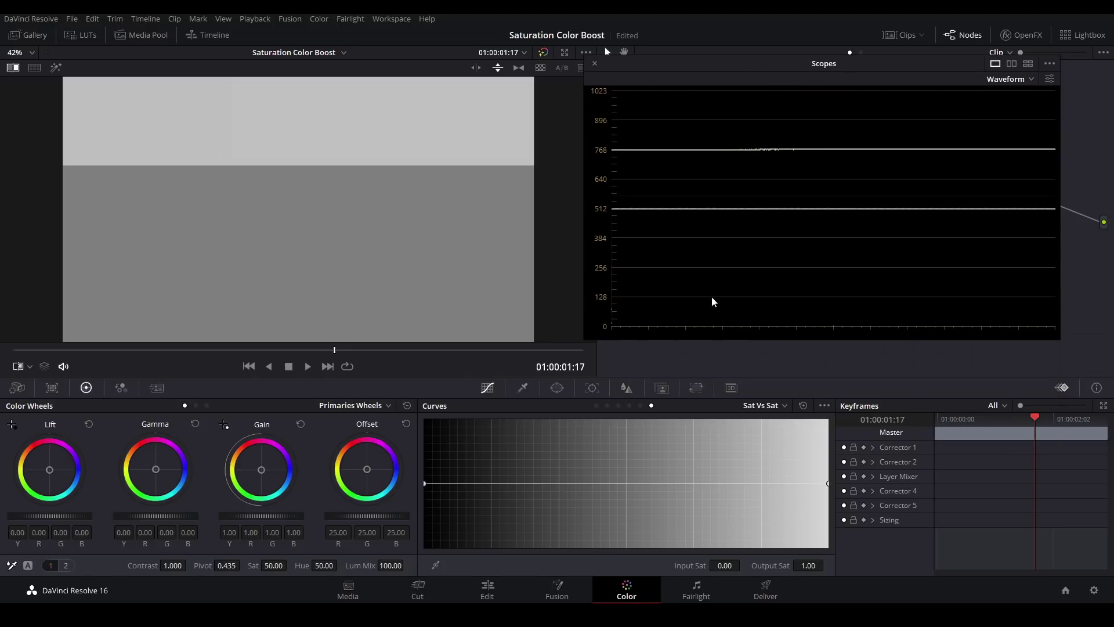
drag(425, 483, 419, 451)
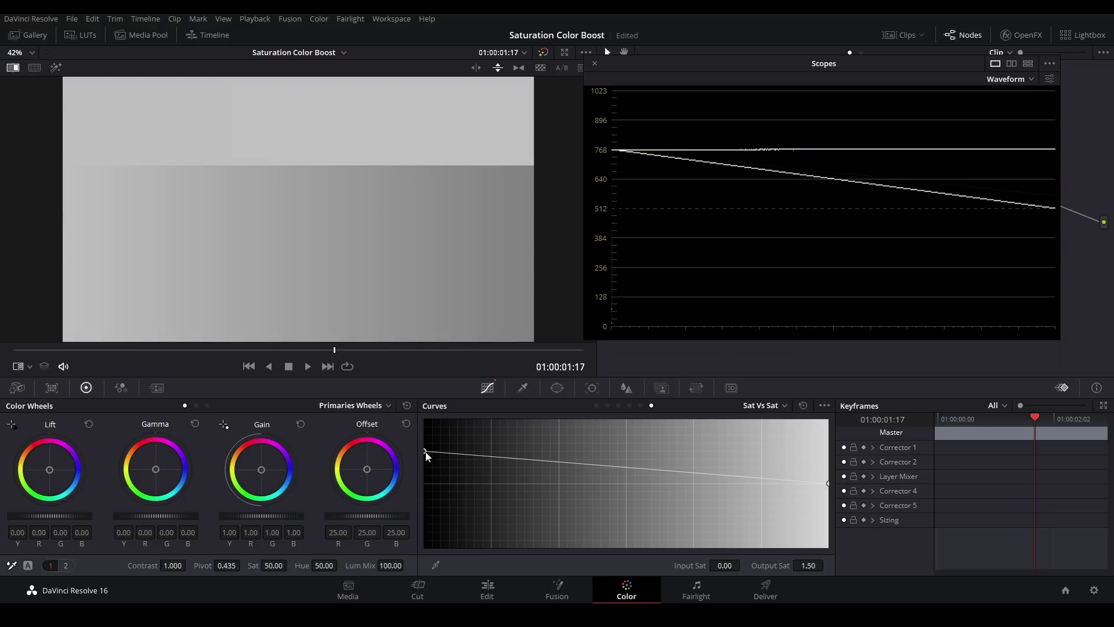
drag(828, 483, 834, 457)
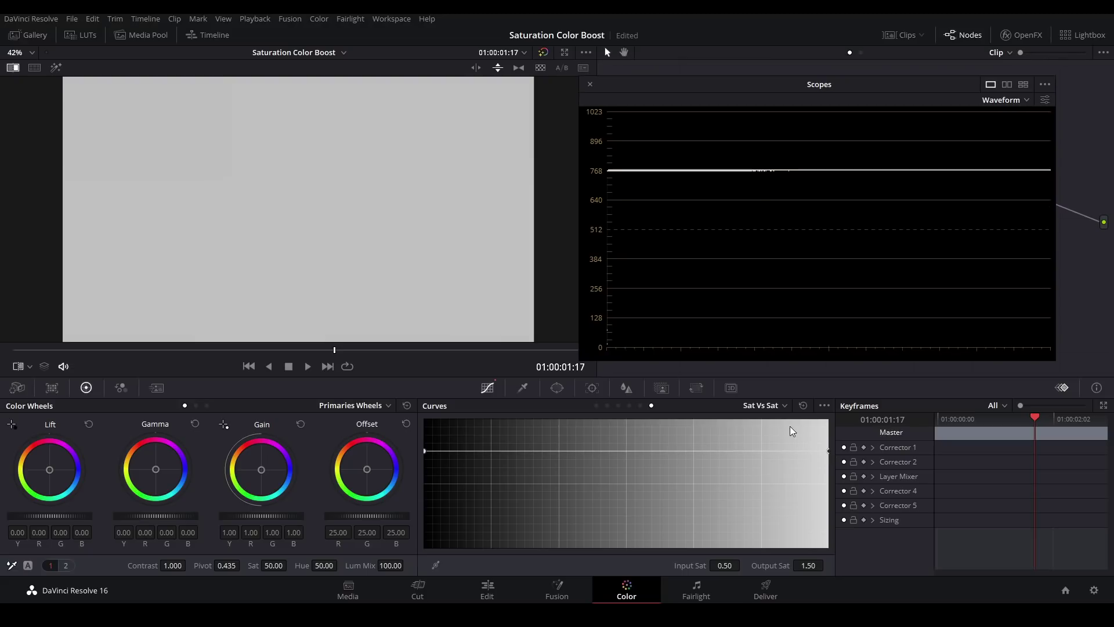
click(802, 406)
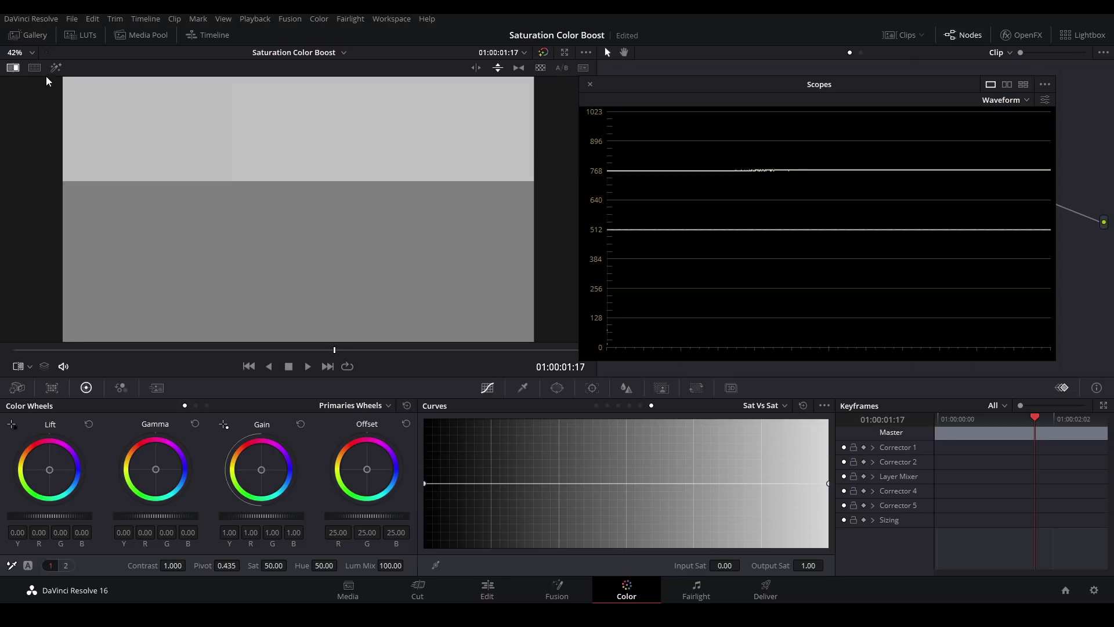
Turn off the wipe and set Col Boost to 15.00 on the second Primaries page
click(13, 67)
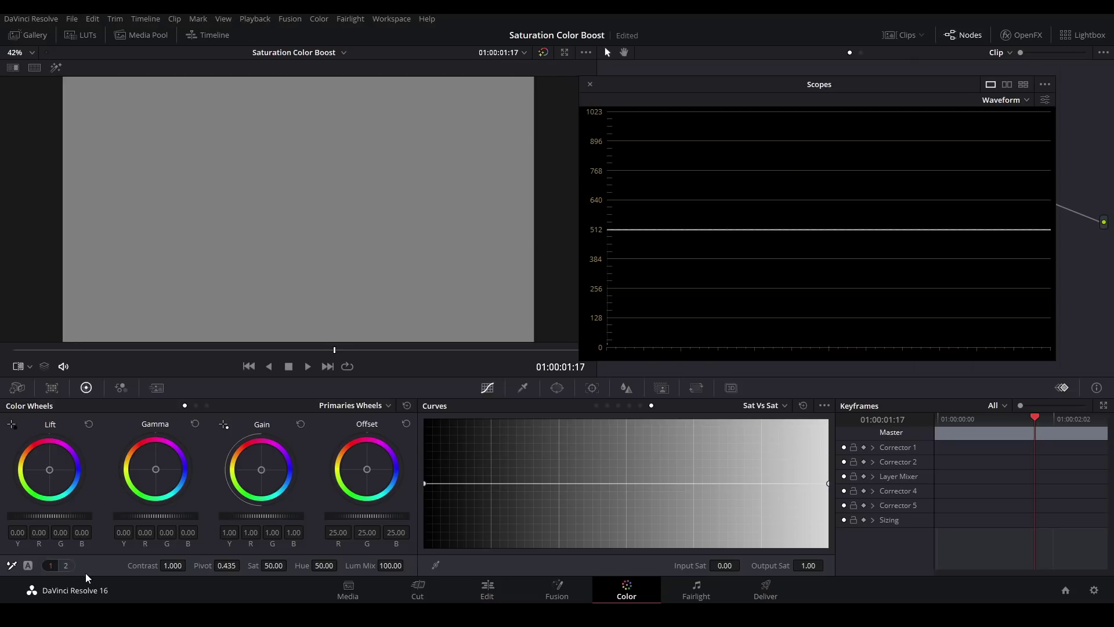
click(63, 567)
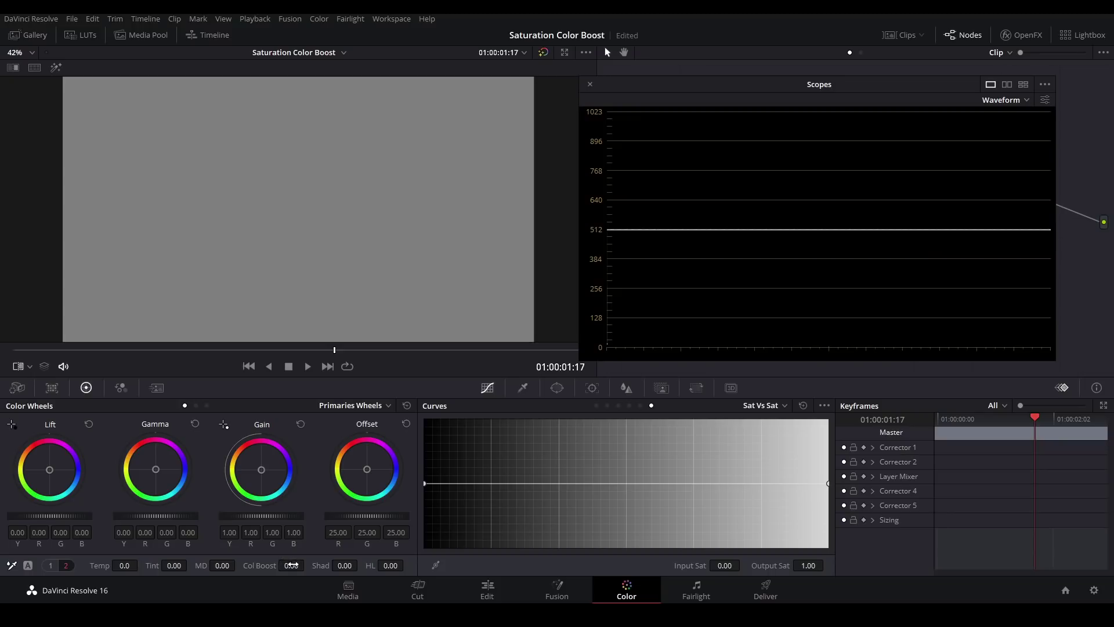
mouse_move(291, 565)
mouse_down()
mouse_move(318, 565)
mouse_move(300, 563)
mouse_up()
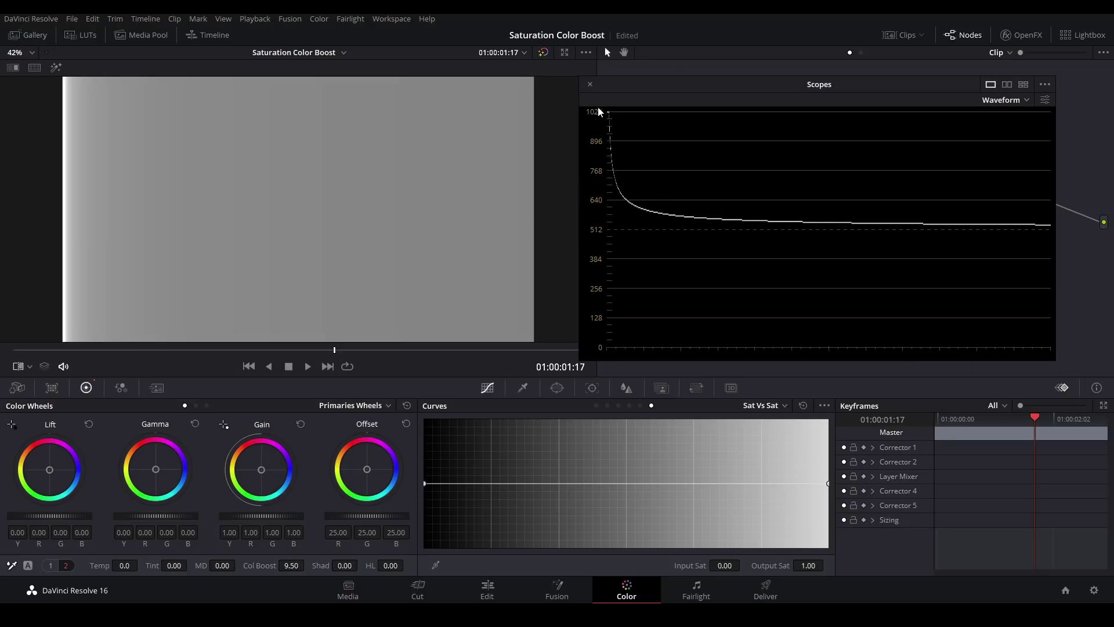
drag(293, 565, 284, 567)
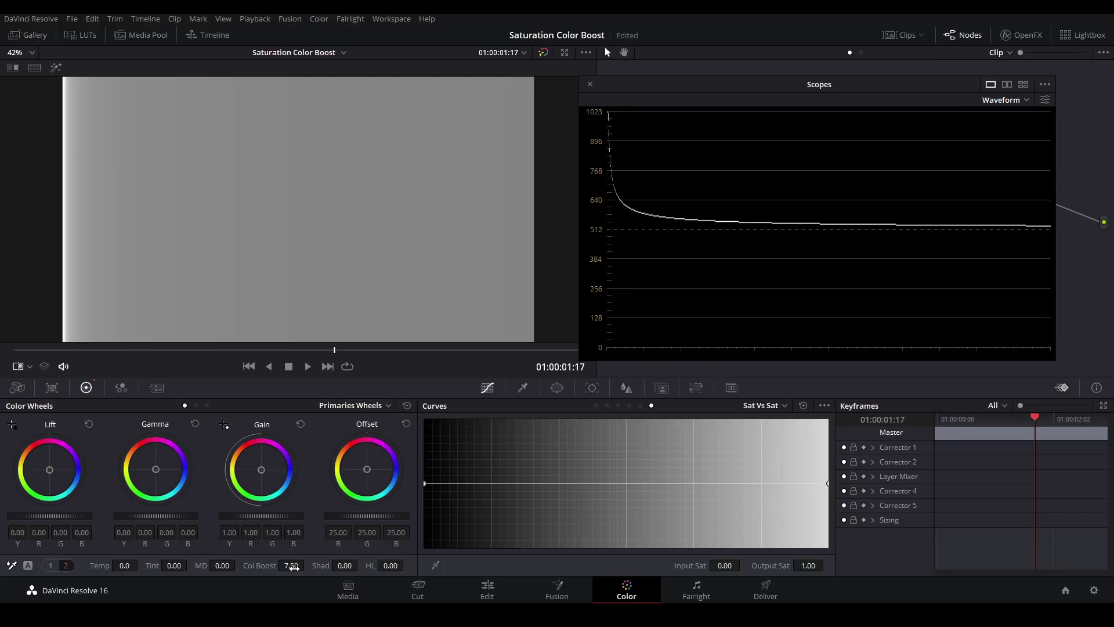
mouse_move(291, 565)
mouse_down()
mouse_move(307, 565)
mouse_move(286, 561)
mouse_up()
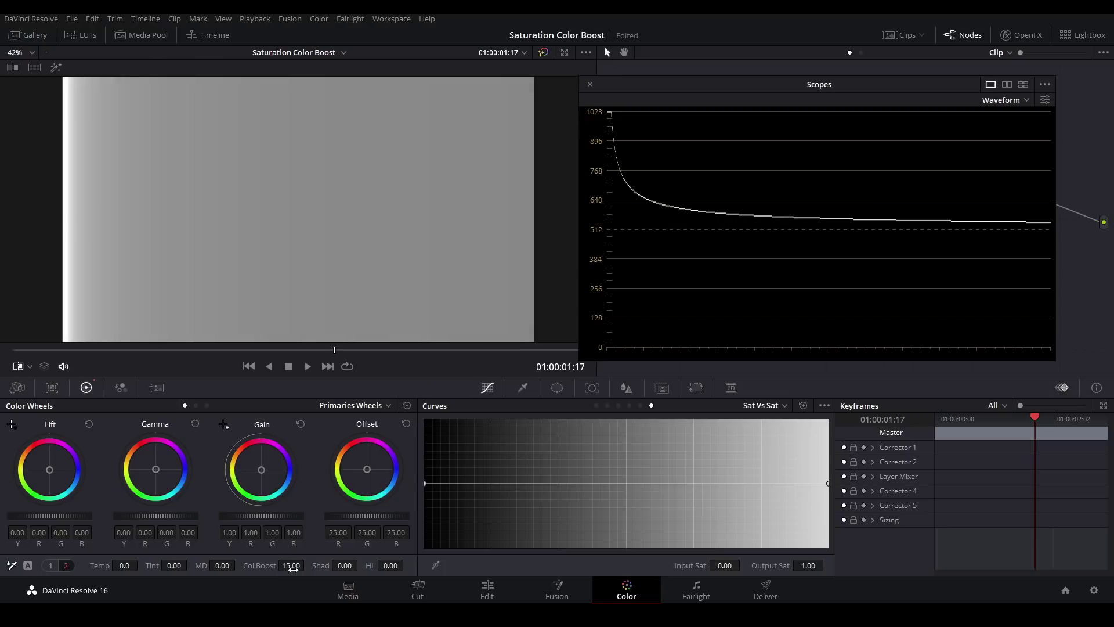
Grab a still of the Col Boost 15 result, wipe-compare it, and reset Col Boost to 0
right_click(294, 162)
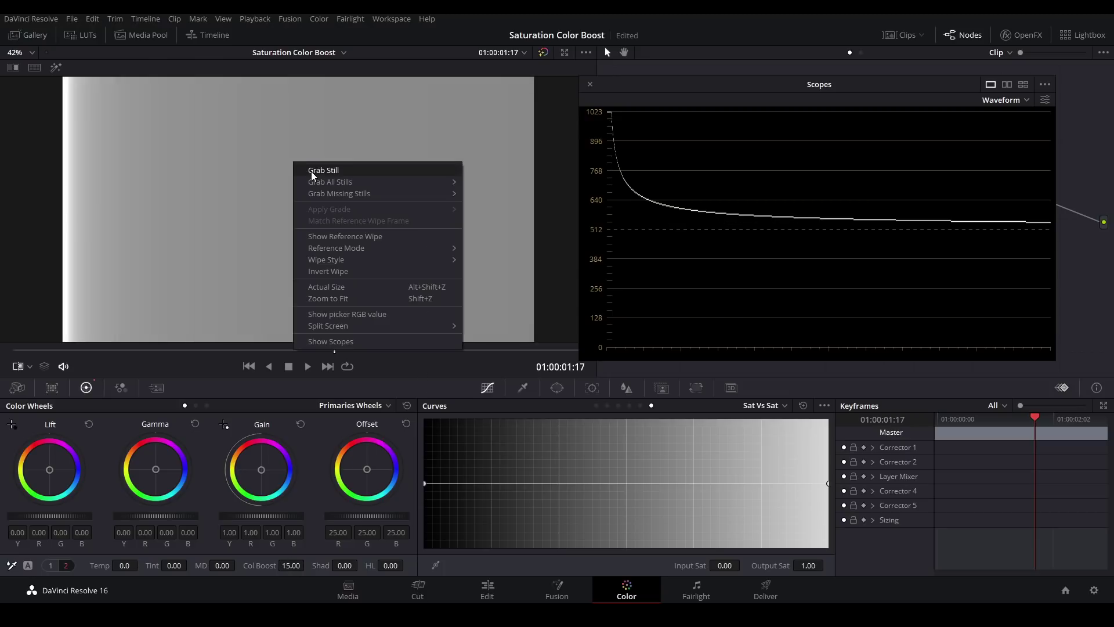
click(311, 172)
click(13, 68)
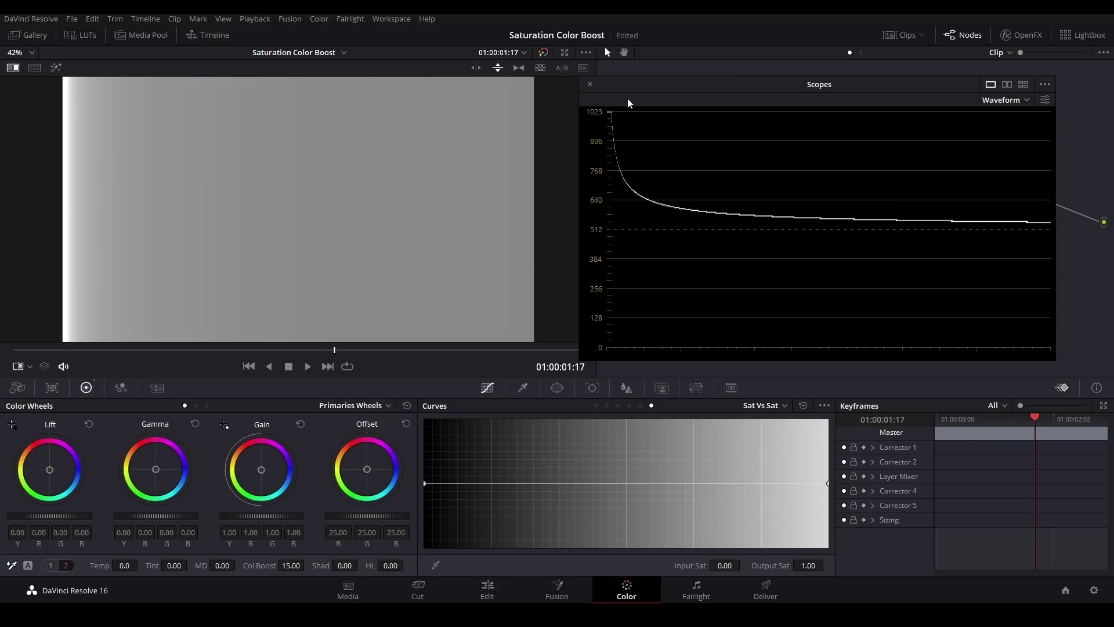
key(shift+Home)
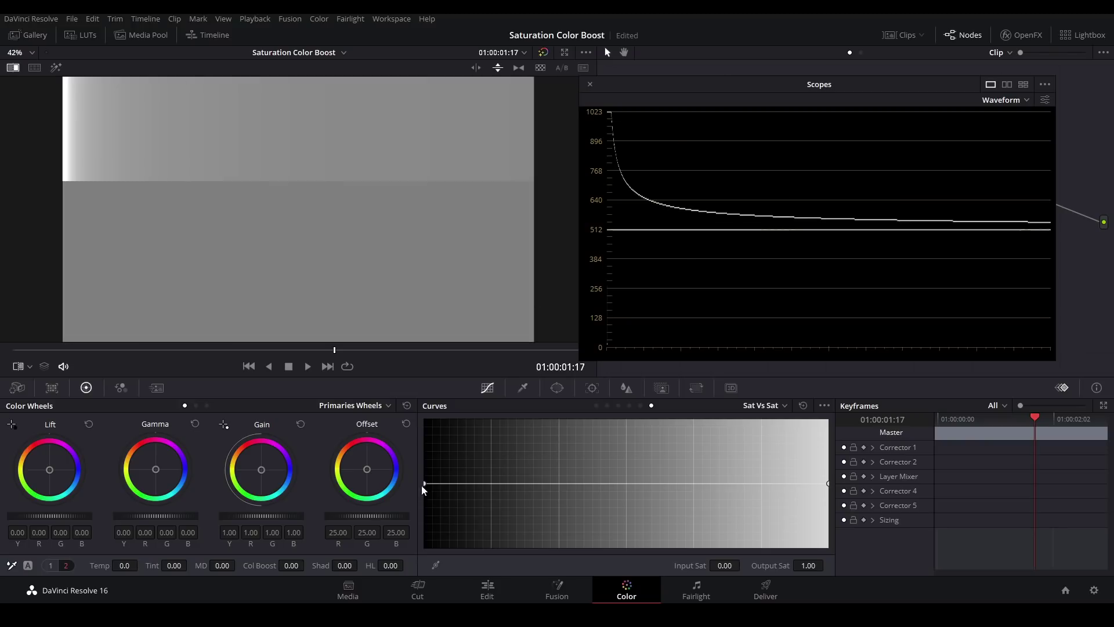
Add Sat vs Sat points, lifting the low-saturation end to 2.00, until both waveform traces match
drag(425, 484, 426, 458)
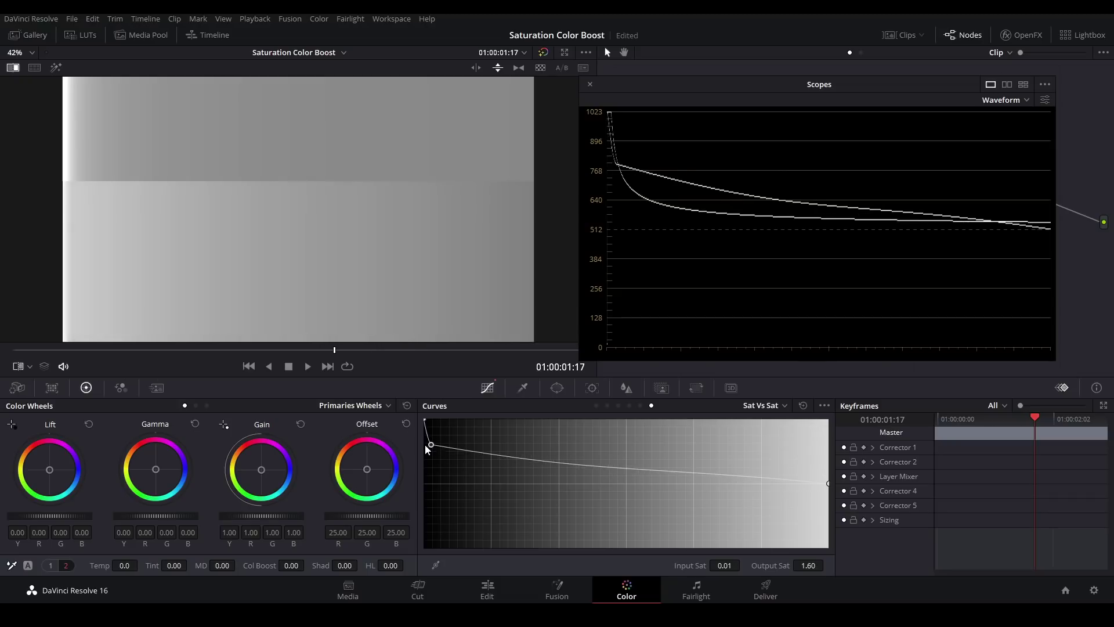
drag(426, 448, 426, 441)
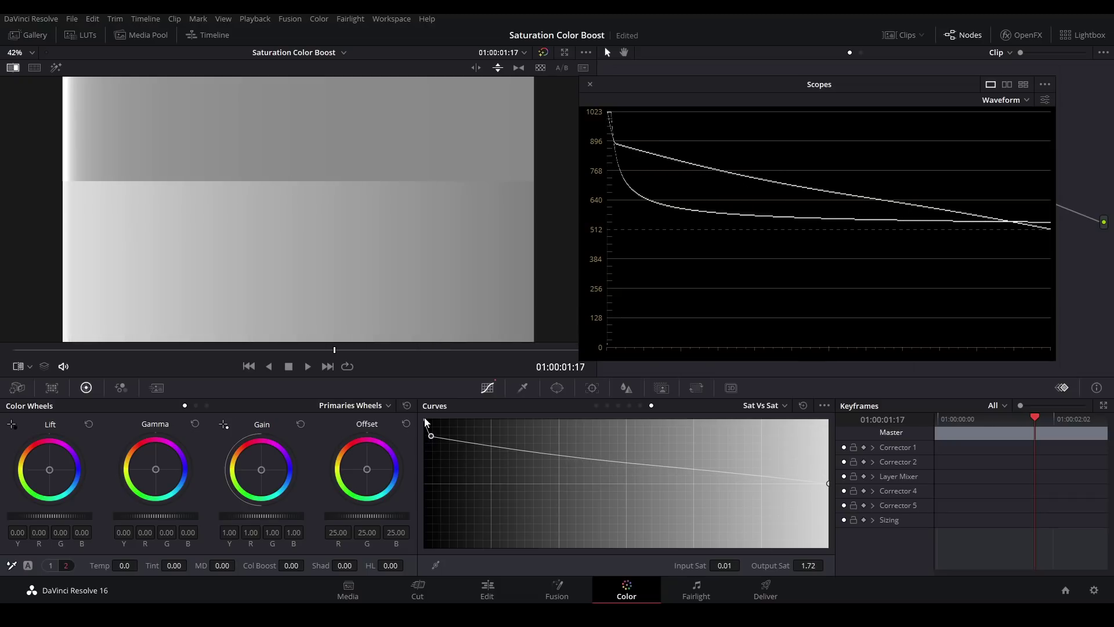
mouse_move(445, 440)
mouse_down()
mouse_move(439, 451)
mouse_move(427, 440)
mouse_move(452, 464)
mouse_up()
click(472, 469)
click(491, 471)
click(524, 473)
drag(828, 483, 829, 480)
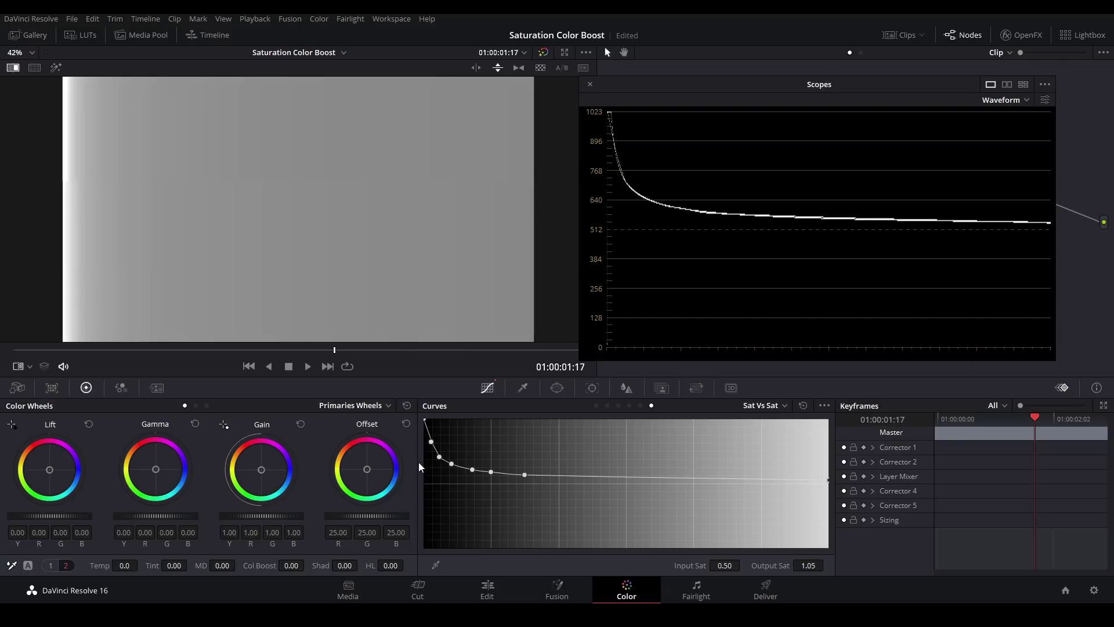
click(425, 422)
drag(426, 422, 424, 414)
drag(426, 424, 423, 414)
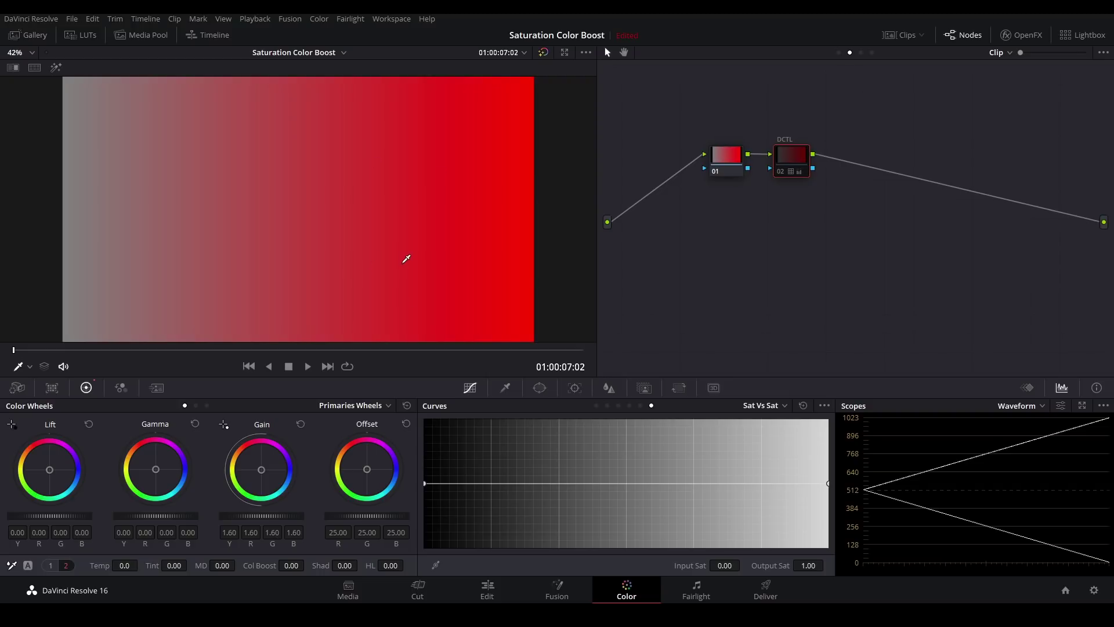
Show the clip thumbnail strip and step through the Red, Green, Blue, Cyan and Magenta gradient clips
click(892, 36)
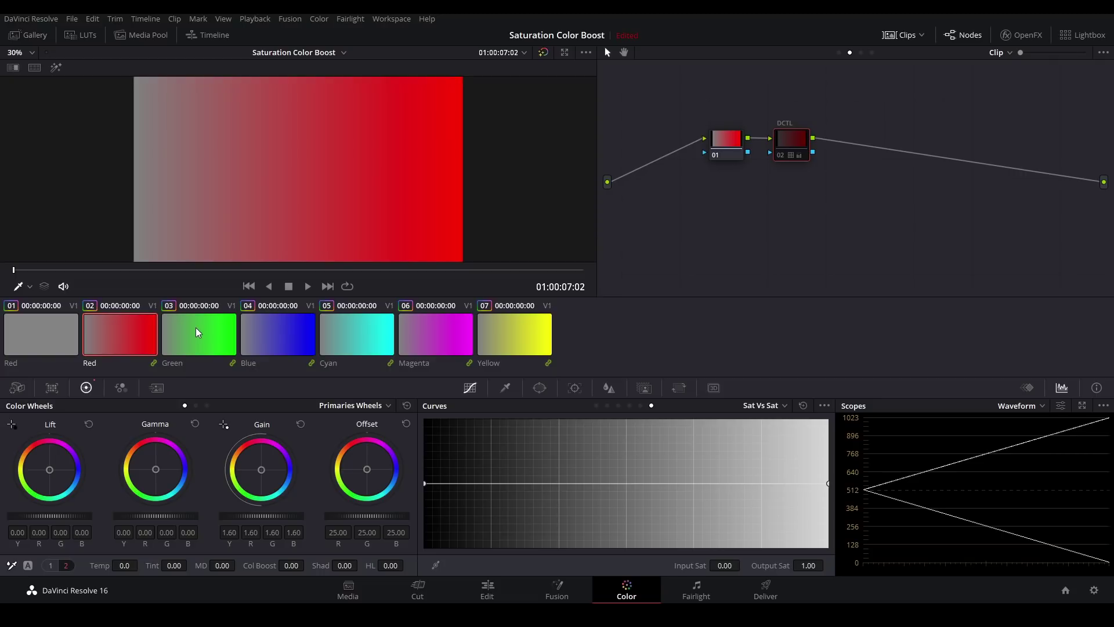
key(Down)
key(Down)
key(Down)
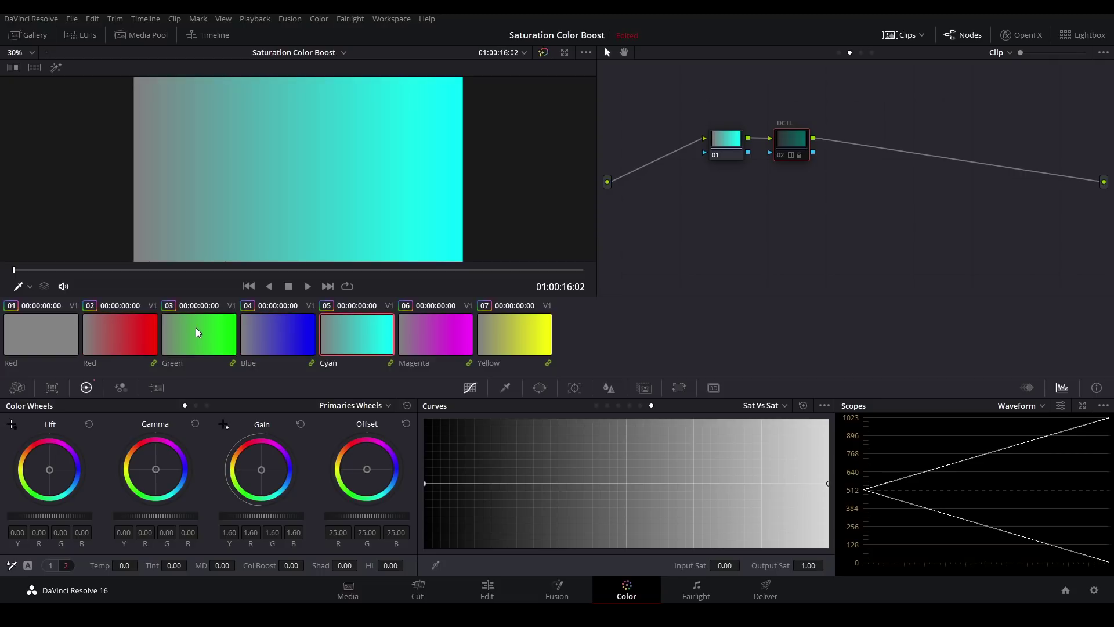
key(Up)
key(Up)
key(Up)
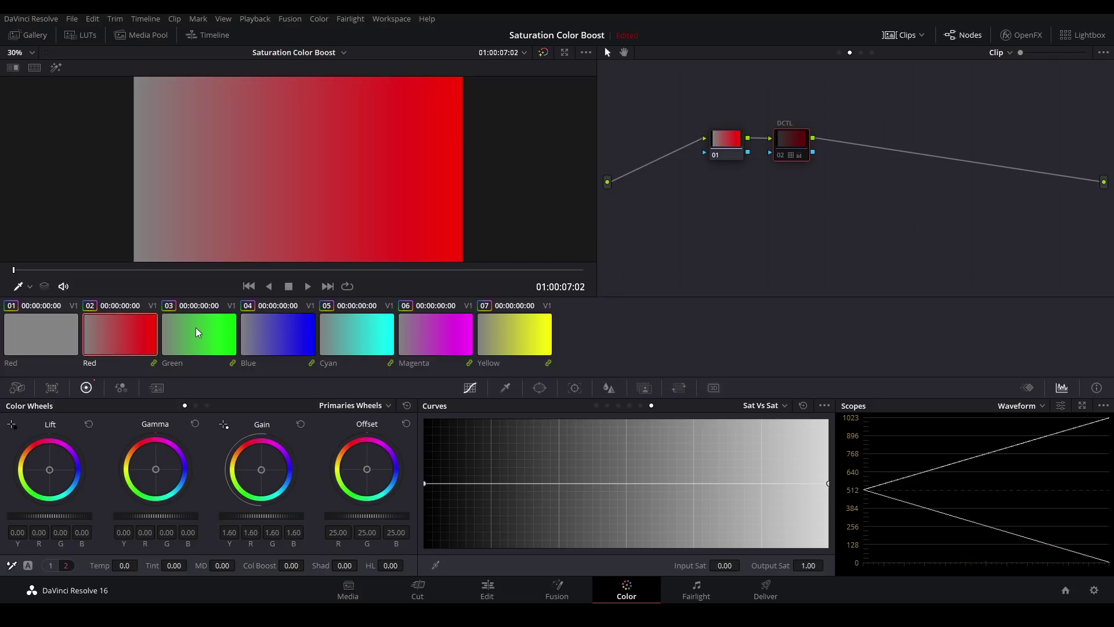
key(Down)
key(Down)
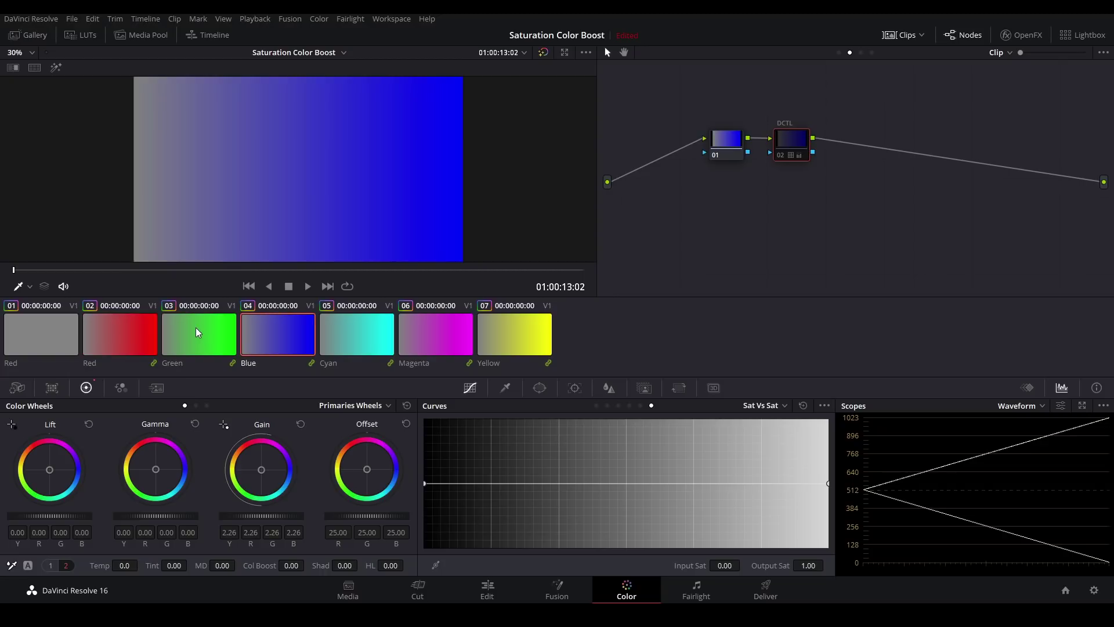
key(Down)
key(Down)
key(Down)
Select the Green clip and toggle the node editor between the Group Pre-Clip and Clip graphs
click(196, 327)
key(Down)
key(Up)
key(Up)
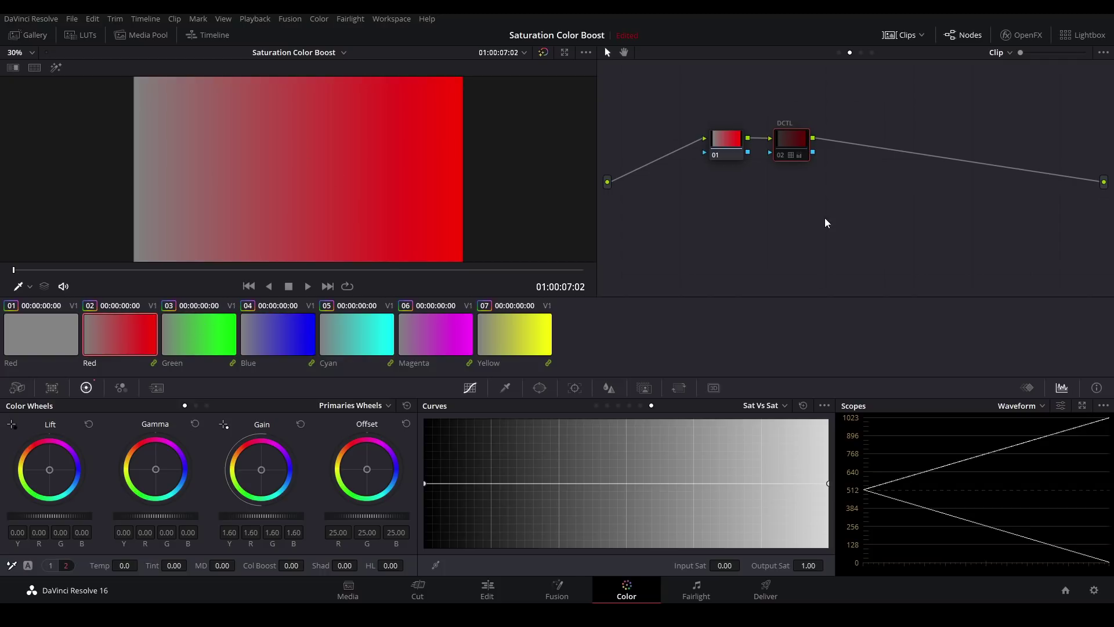
click(839, 53)
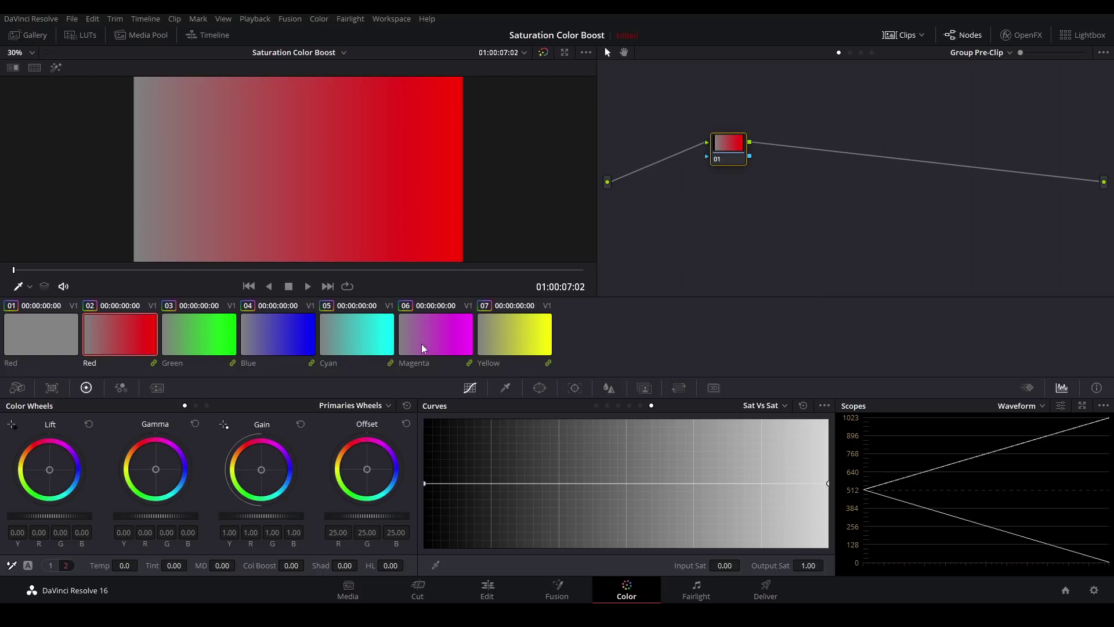
click(850, 53)
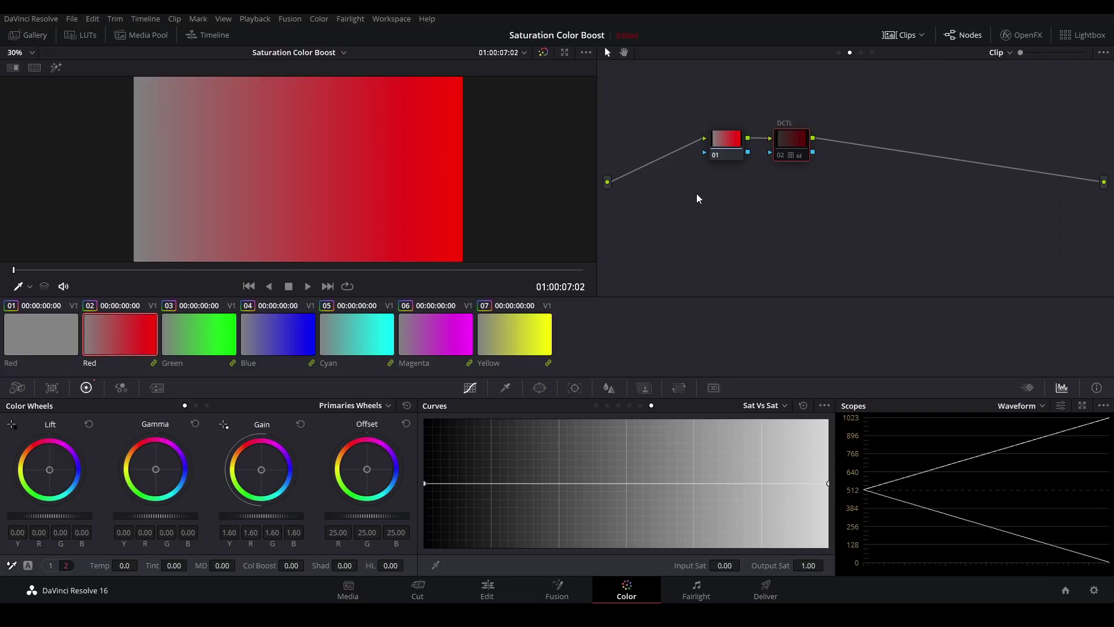
Step forward through the gradient clips to Magenta and Yellow, then back to Blue
key(Down)
key(Down)
key(Down)
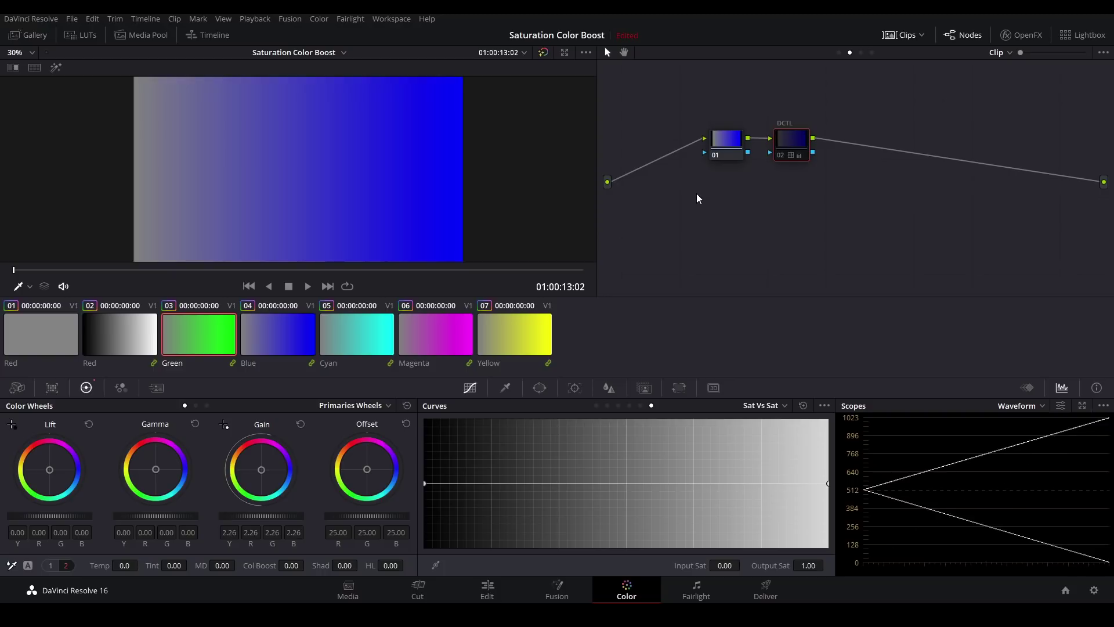
key(Down)
key(Down)
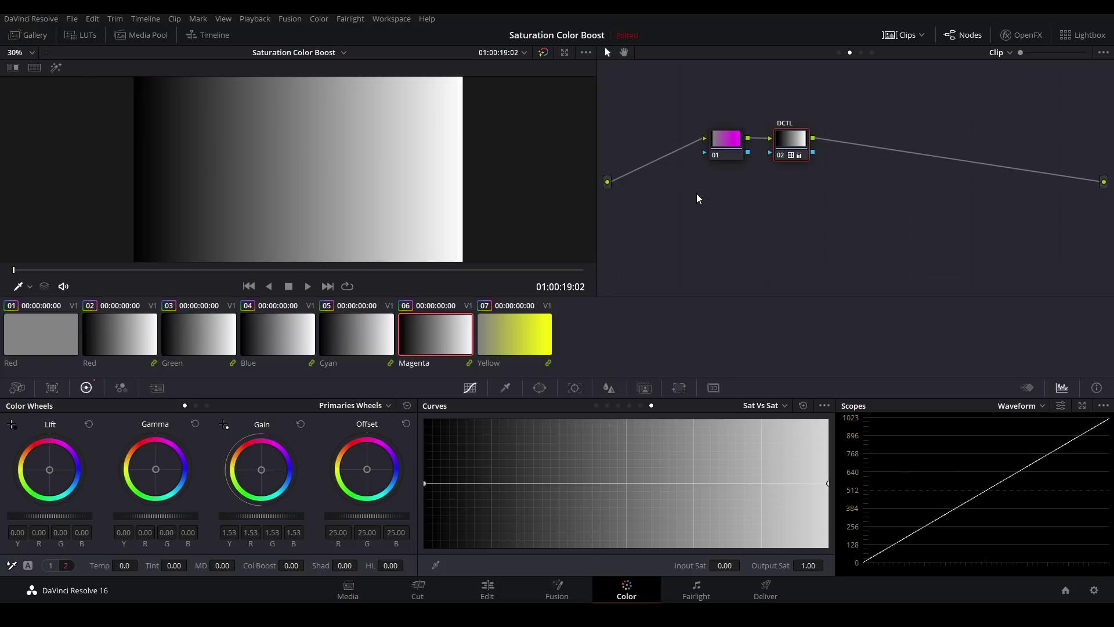
key(Up)
key(Up)
key(Up)
key(Up)
key(Up)
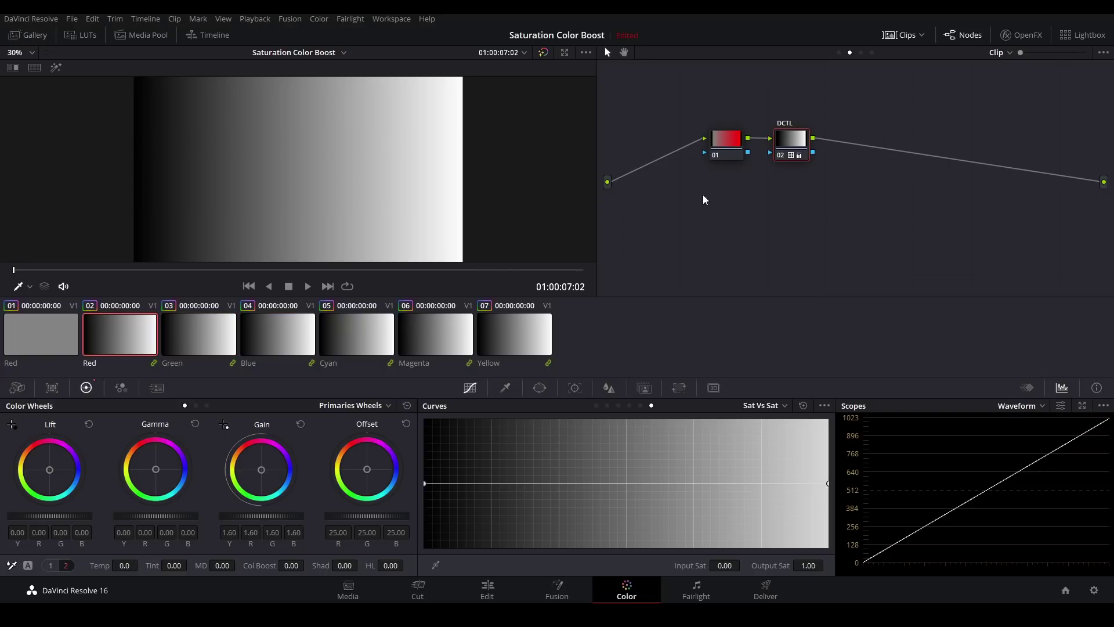
click(839, 52)
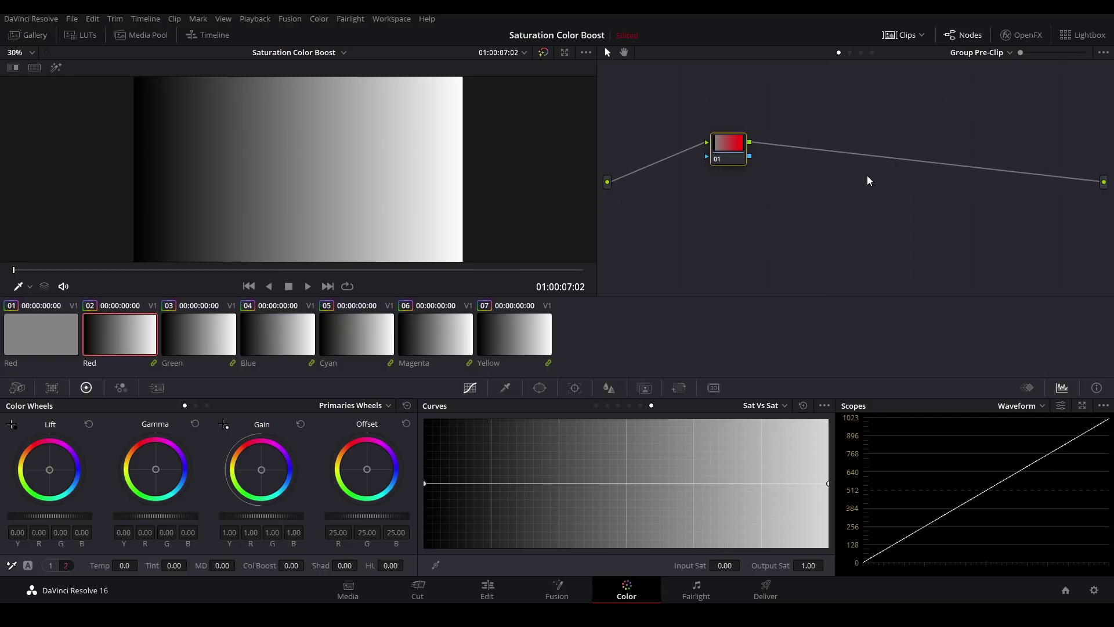
click(1081, 406)
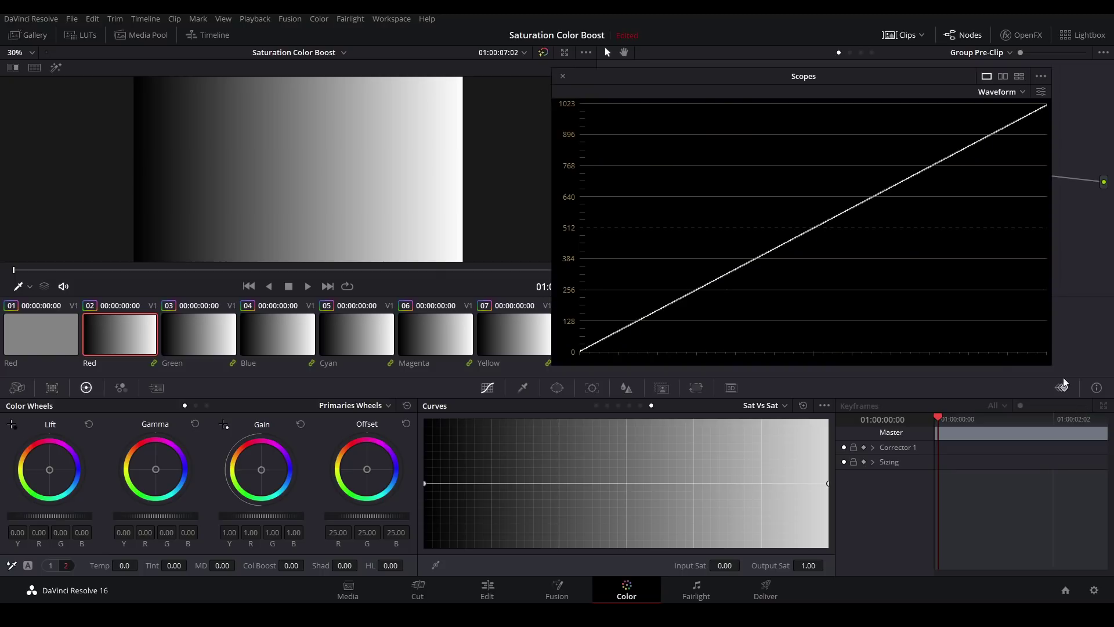
drag(743, 85, 765, 71)
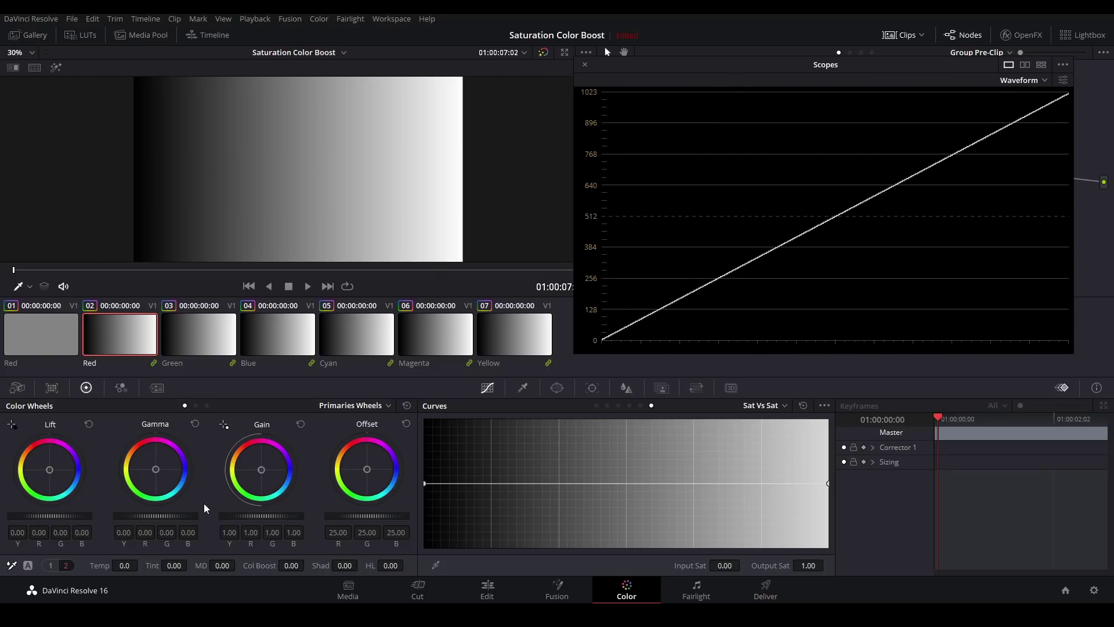
click(51, 565)
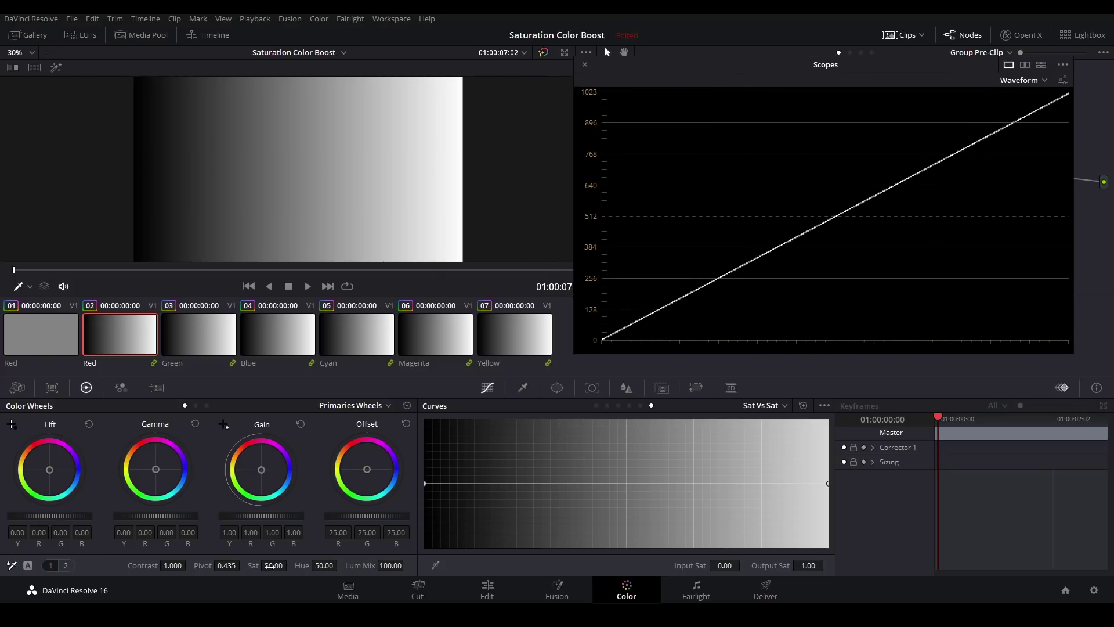
drag(269, 565, 295, 564)
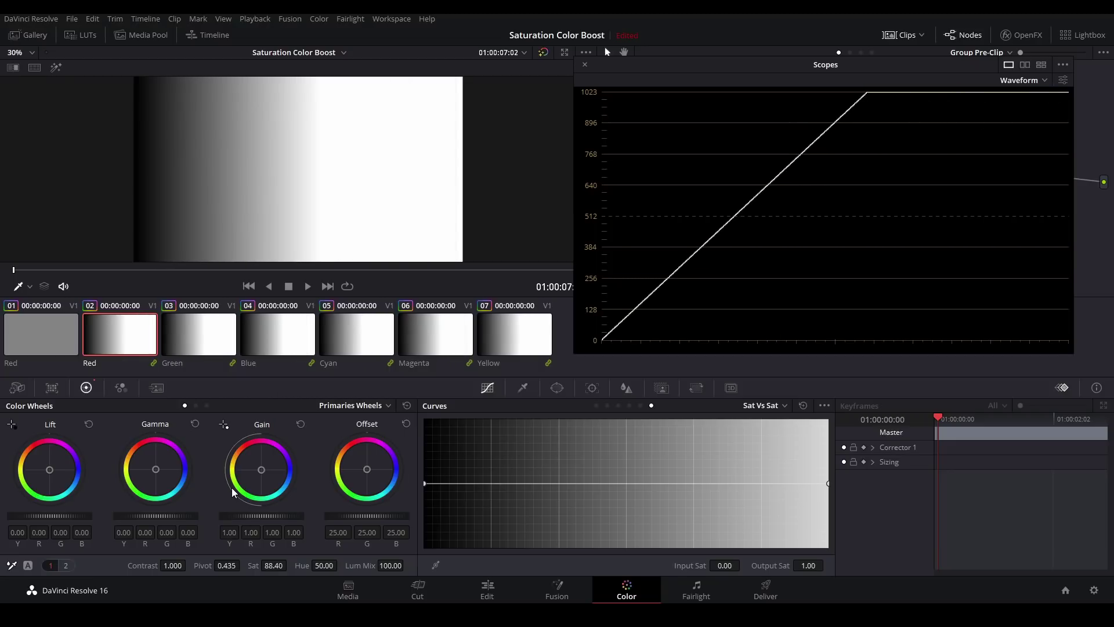
key(Down)
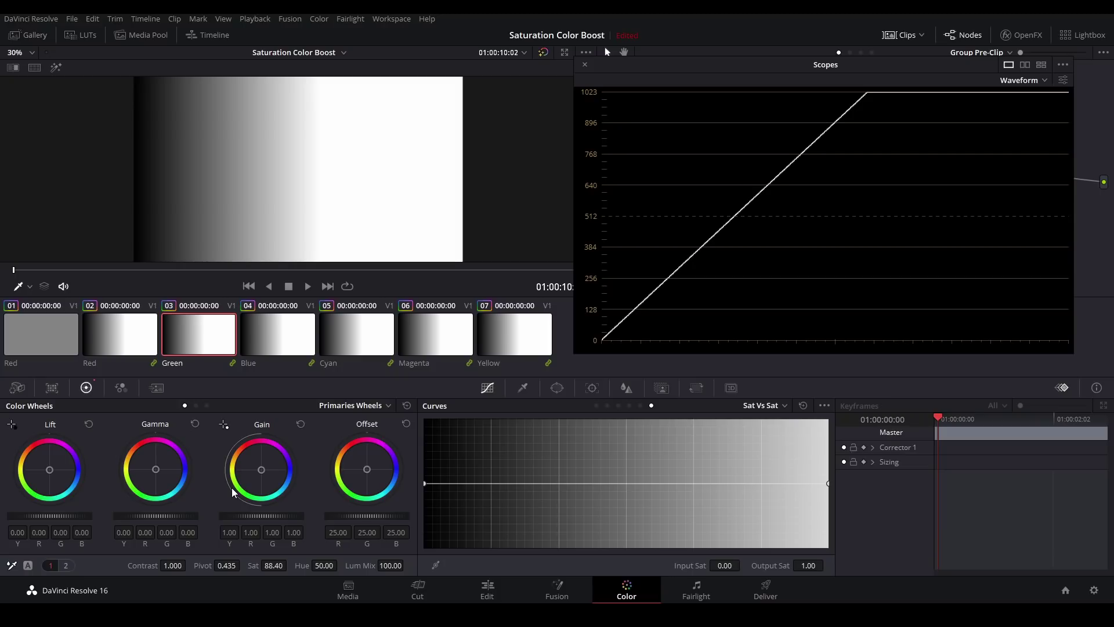
key(Up)
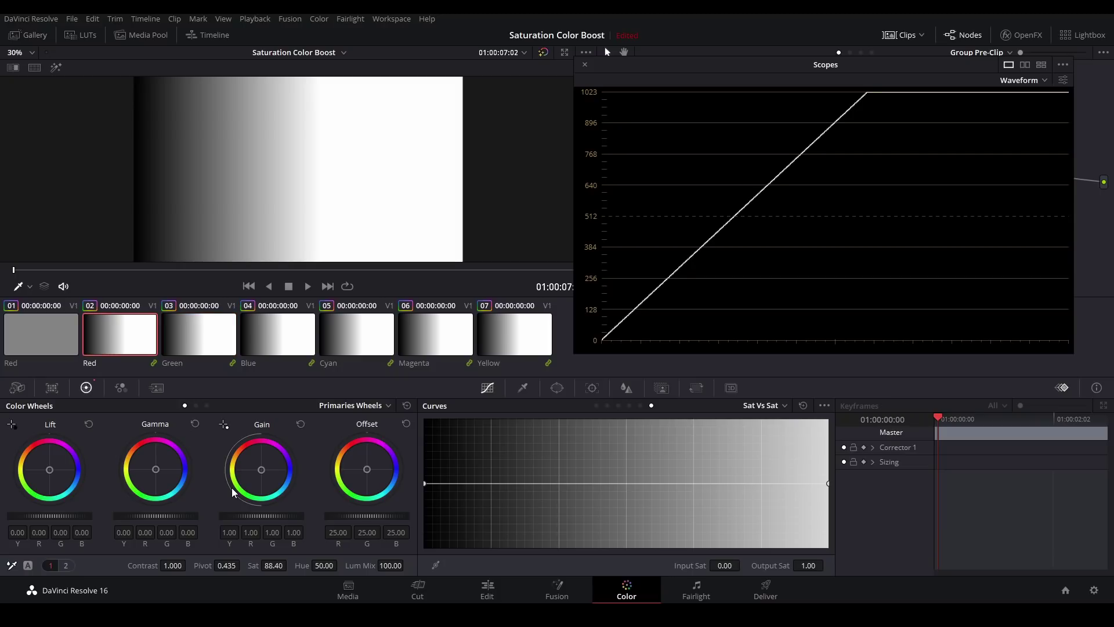
key(Down)
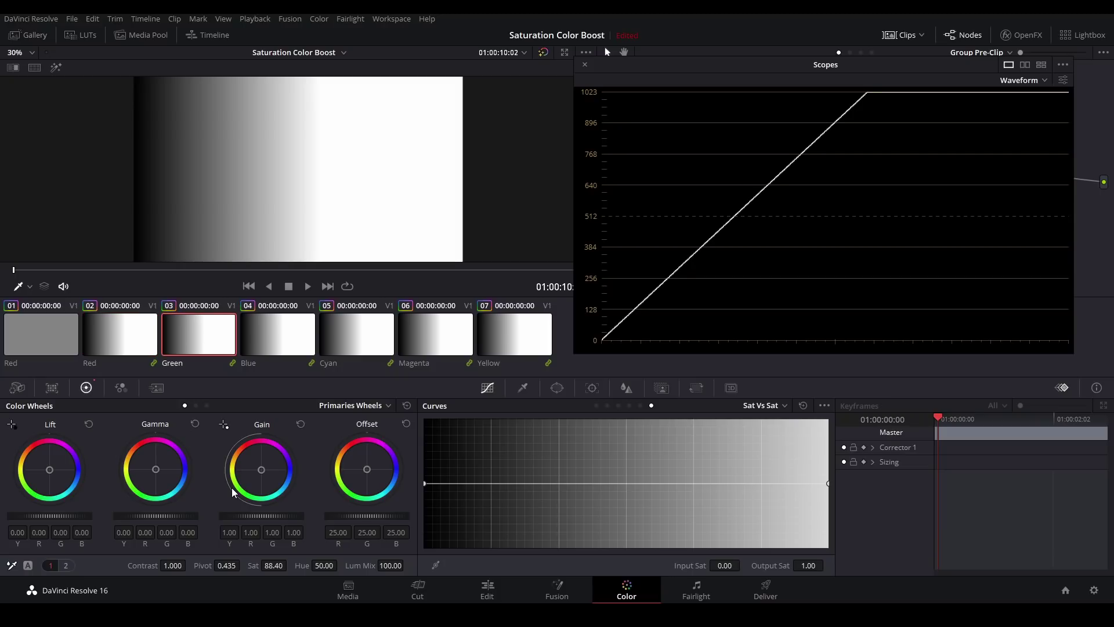
key(Down)
key(Down)
key(Down)
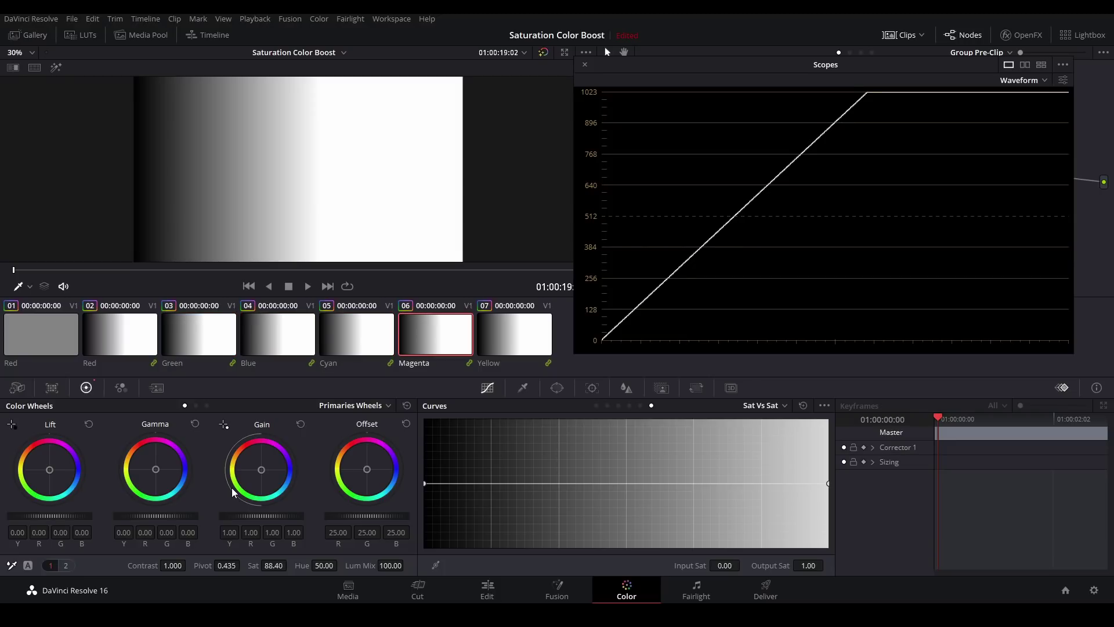
key(Down)
key(Up)
key(Up)
key(Up)
key(Up)
key(Up)
key(Down)
key(Down)
key(Down)
key(Down)
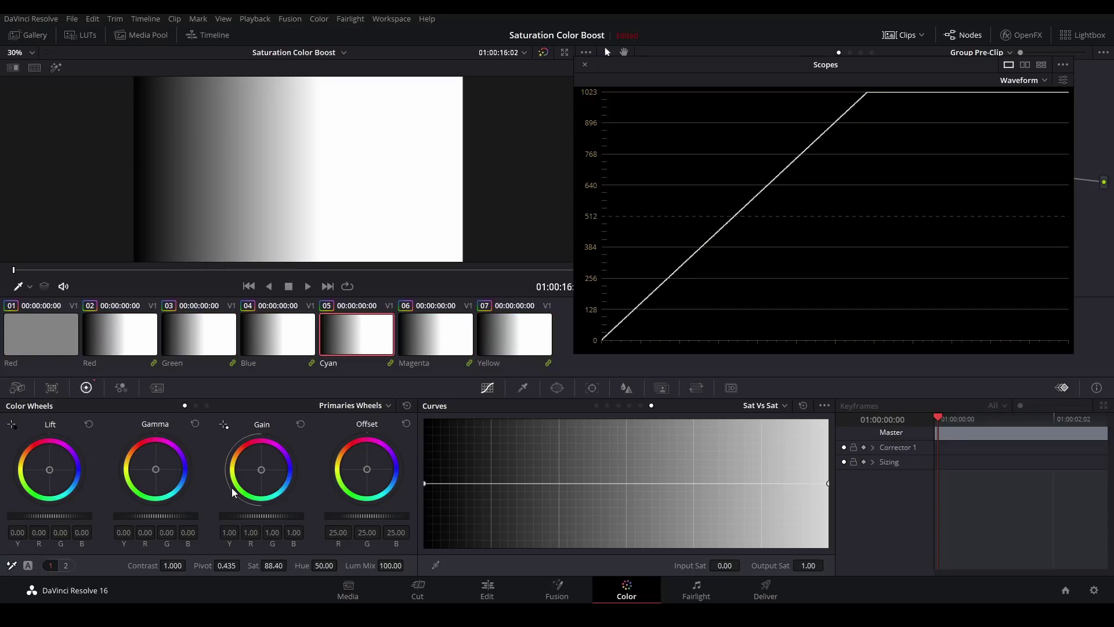
key(Down)
key(Up)
key(Up)
key(Up)
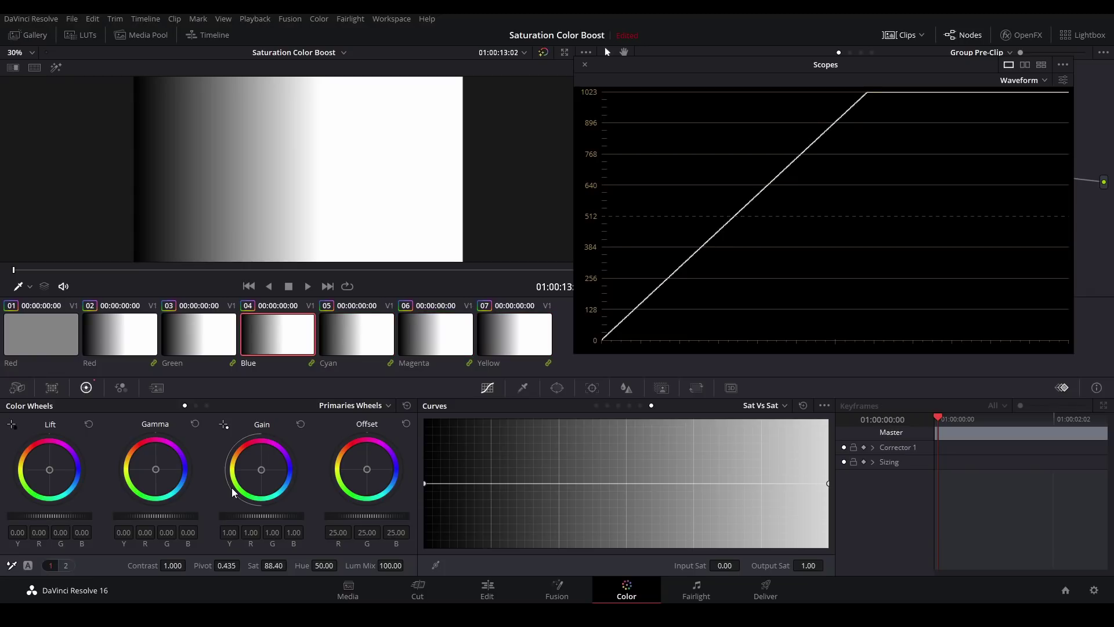
key(Up)
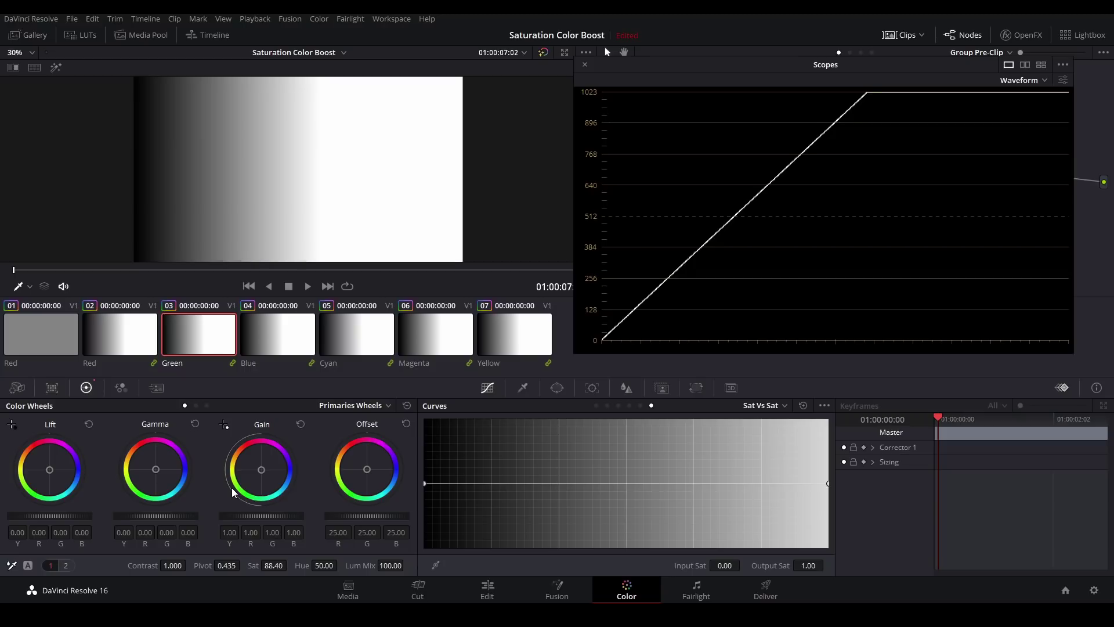
key(Up)
key(Down)
key(Up)
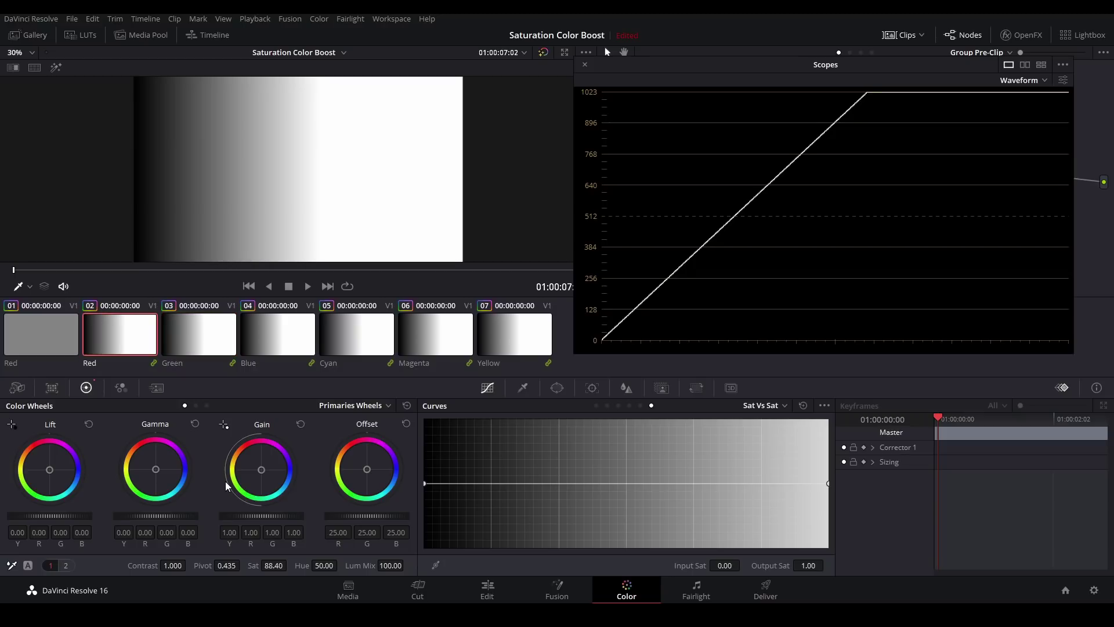
Lower Sat from 88.40 to about 0.40 and check the Green and Blue clips
drag(250, 568, 174, 568)
drag(290, 566, 268, 566)
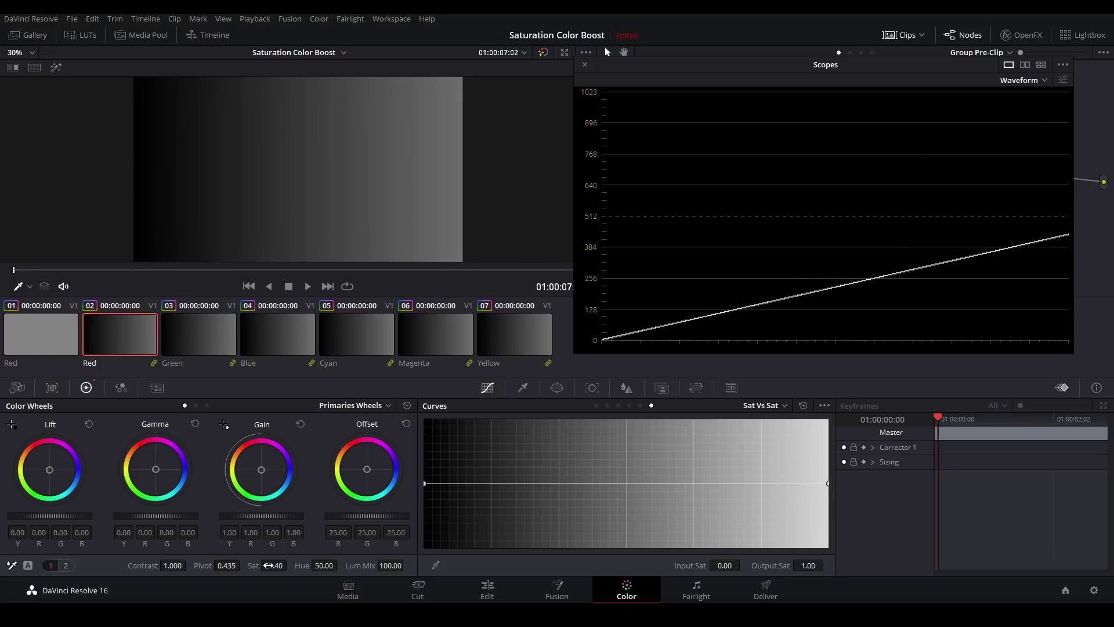
key(Down)
key(Down)
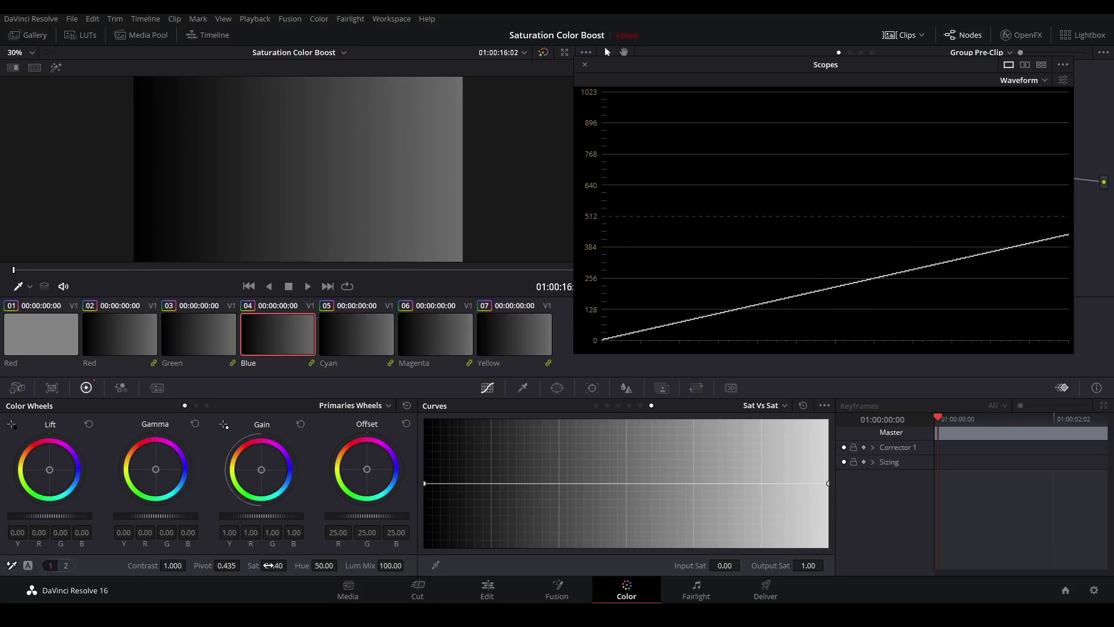
key(Down)
key(Down)
key(Down)
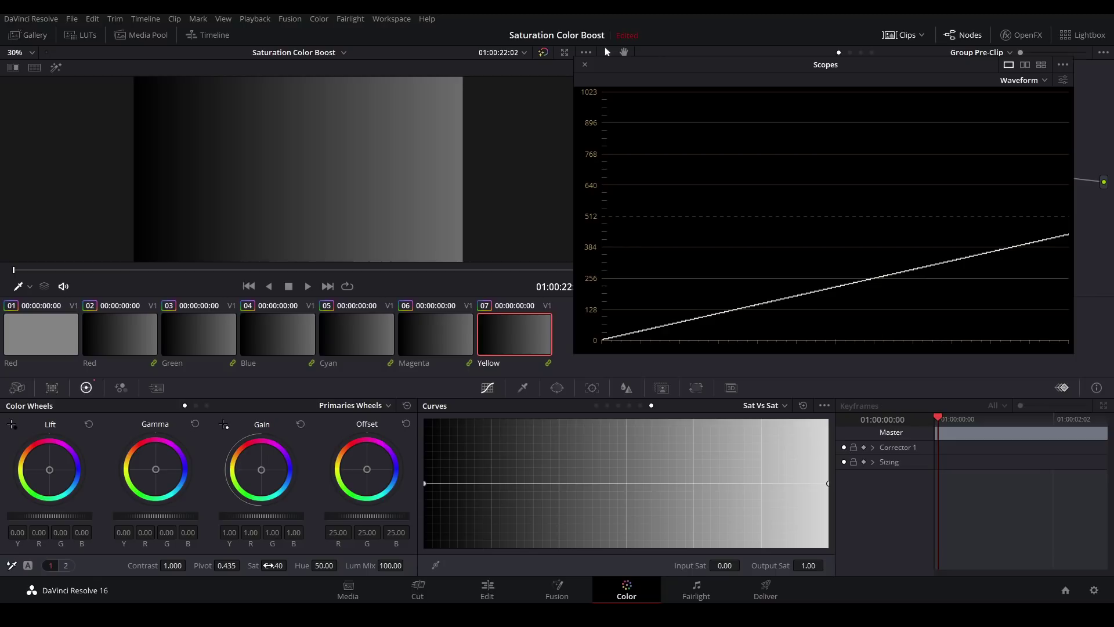
Step back to Red, then forward through Cyan, Magenta and Yellow, comparing the flattened waveforms
key(Up)
key(Up)
key(Up)
key(Up)
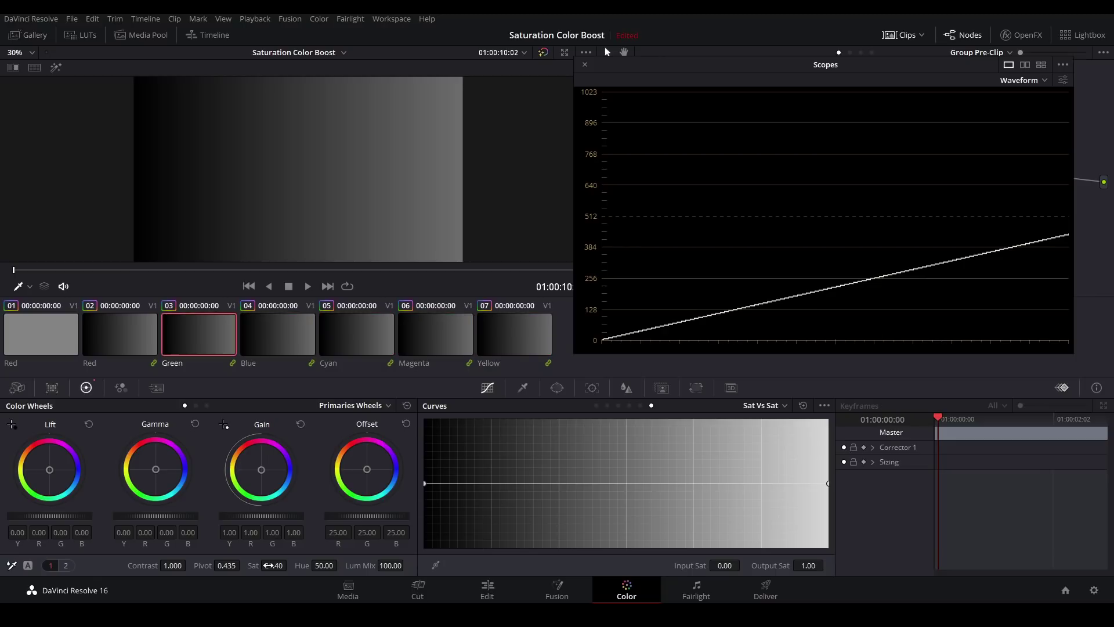
key(Up)
key(Down)
key(Down)
key(Down)
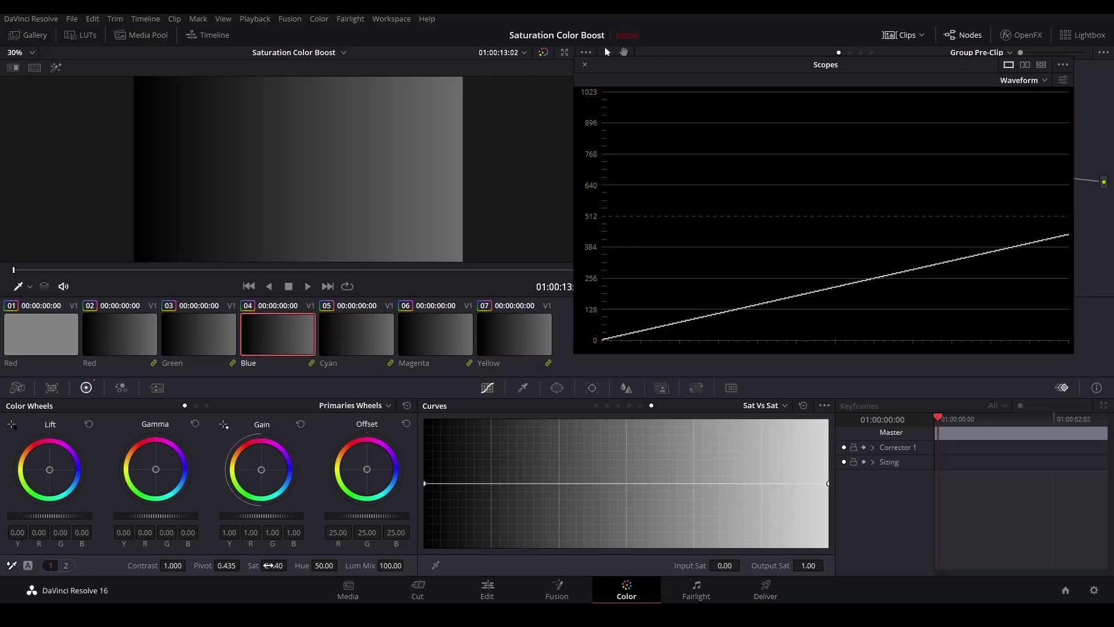
key(Down)
key(Down)
key(Up)
key(Up)
key(Up)
key(Up)
key(Up)
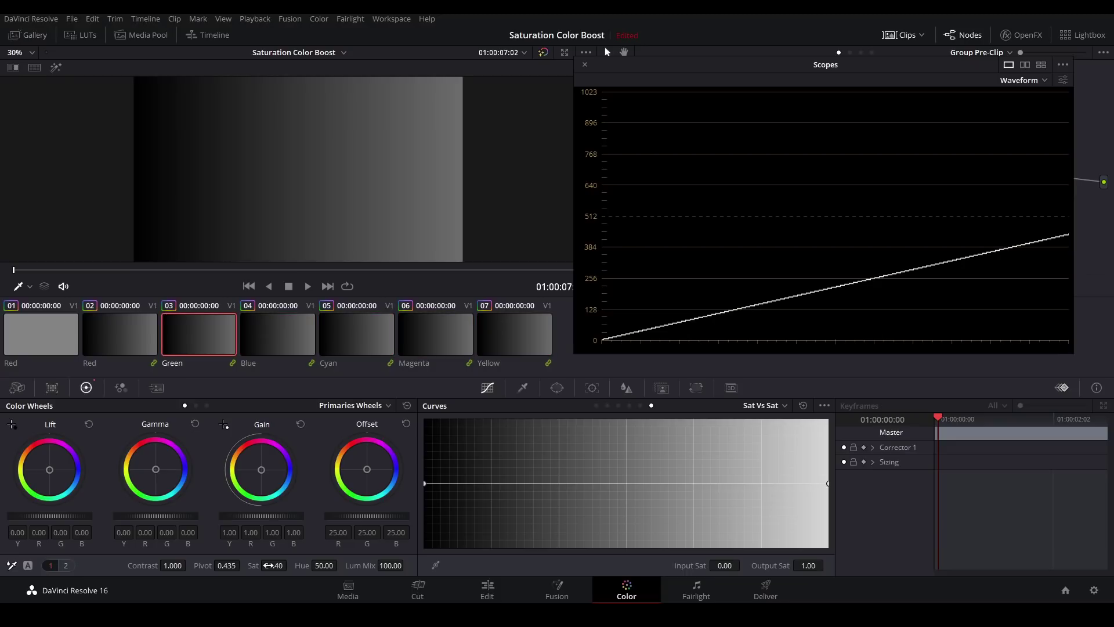
Reset Sat to 50 and raise Color Boost to 100 on primaries page 2
double_click(250, 565)
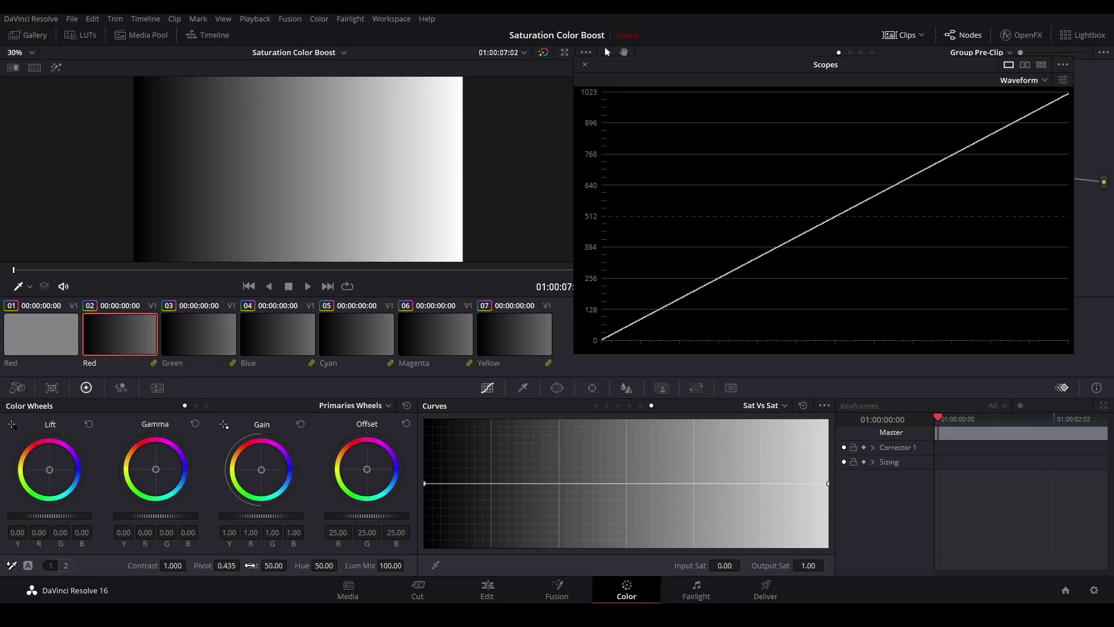
click(69, 565)
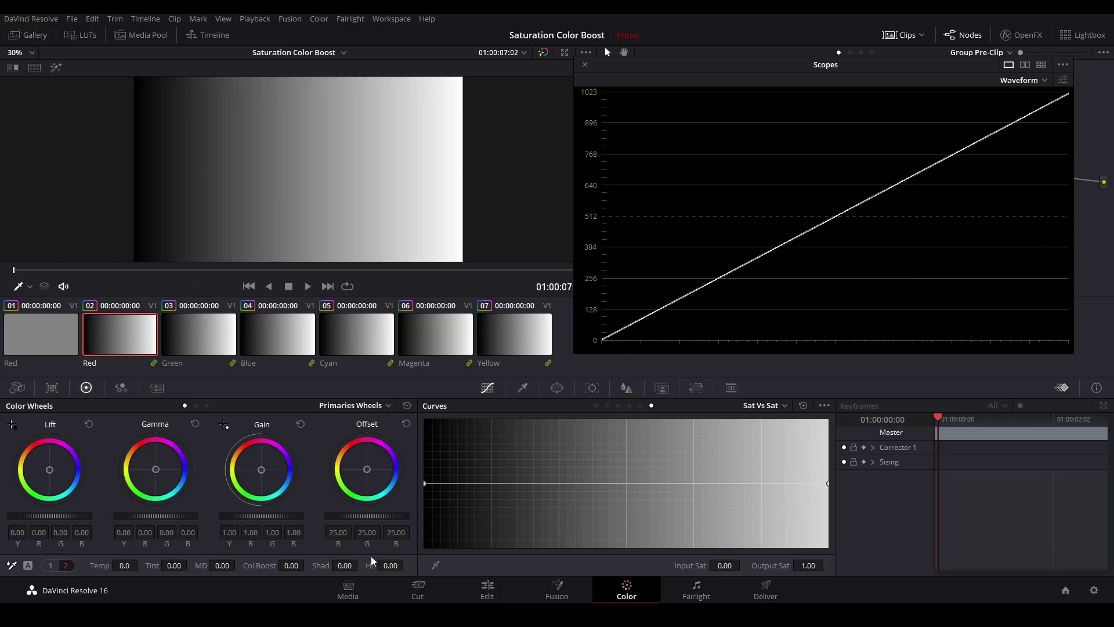
drag(319, 564, 293, 566)
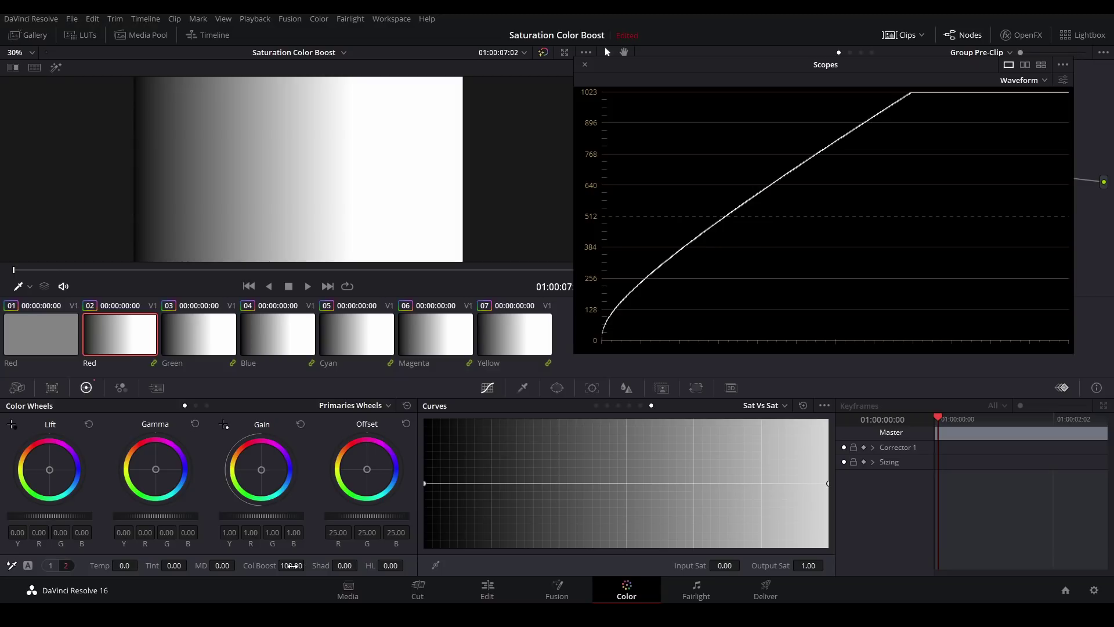
Compare the waveforms of the Green, Blue, Magenta and Yellow clips with Color Boost at 100
key(Down)
key(Down)
key(Down)
key(Down)
key(Down)
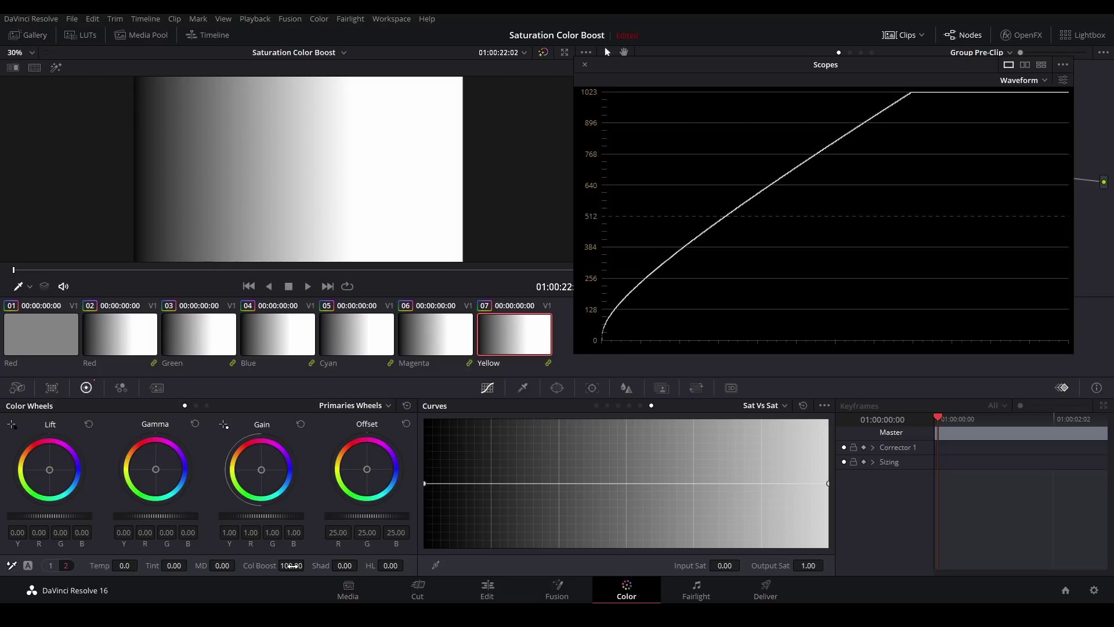
key(Up)
key(Up)
key(Up)
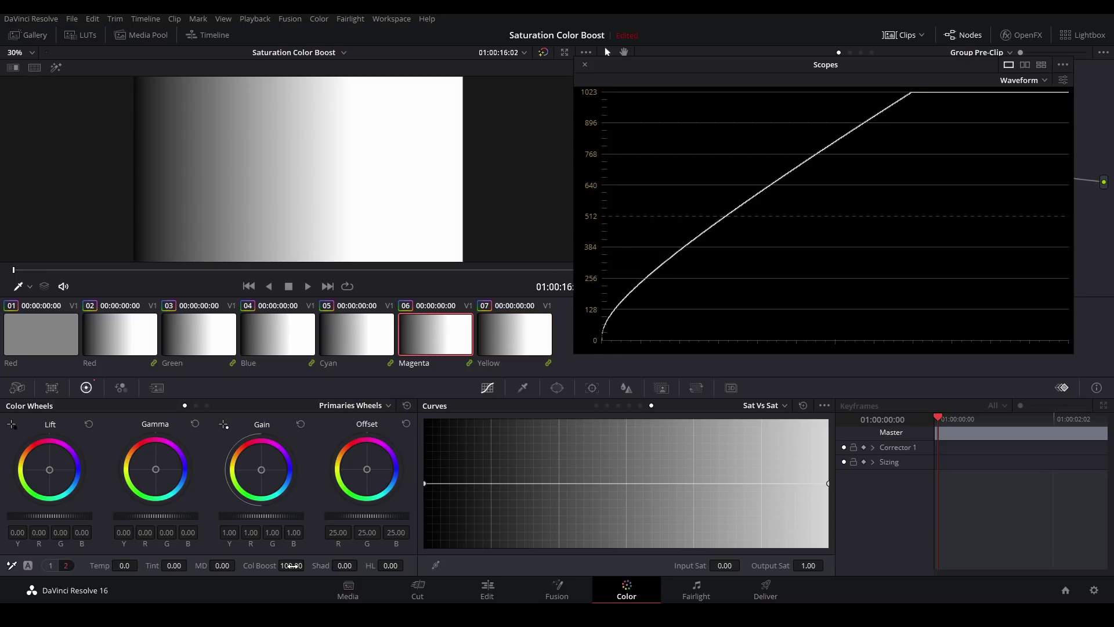
key(Up)
key(Up)
key(Down)
key(Down)
key(Down)
key(Down)
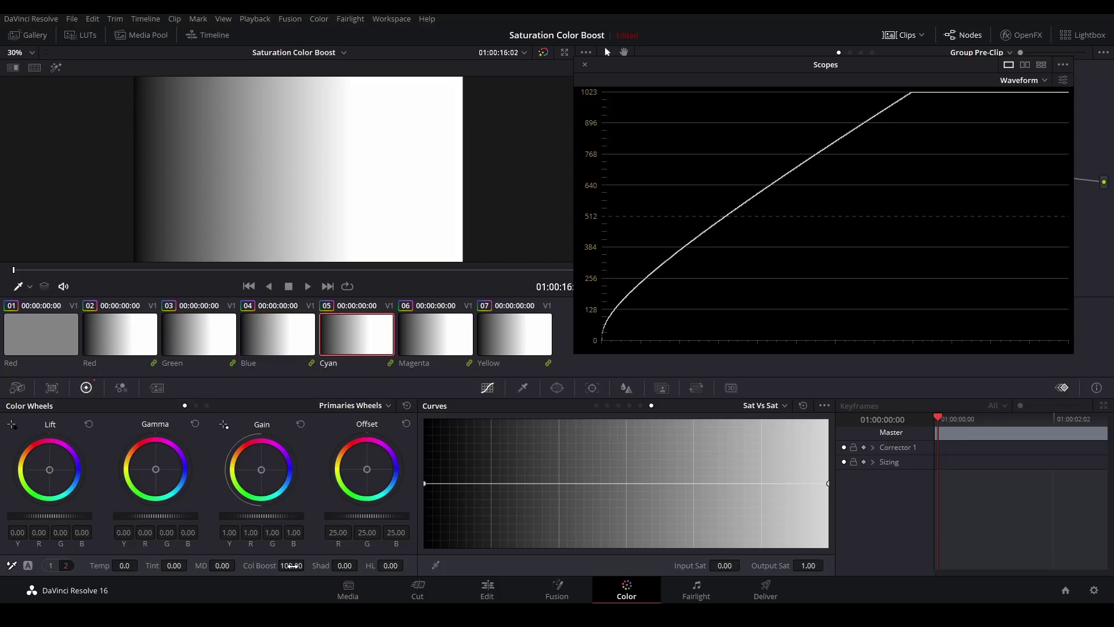
key(Down)
key(Up)
key(Up)
key(Up)
key(Up)
key(Up)
Lower Color Boost to -76 and step through the Blue, Yellow, Cyan and Green clips
drag(285, 567, 238, 567)
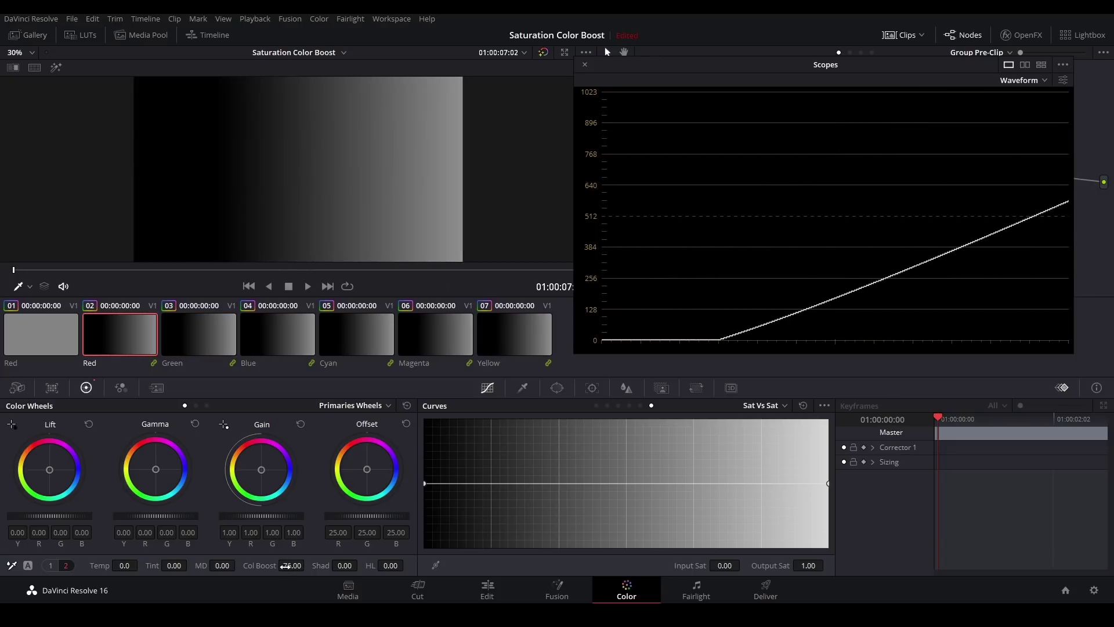
key(Down)
key(Down)
key(Down)
key(Down)
key(Down)
key(Up)
key(Up)
key(Up)
key(Up)
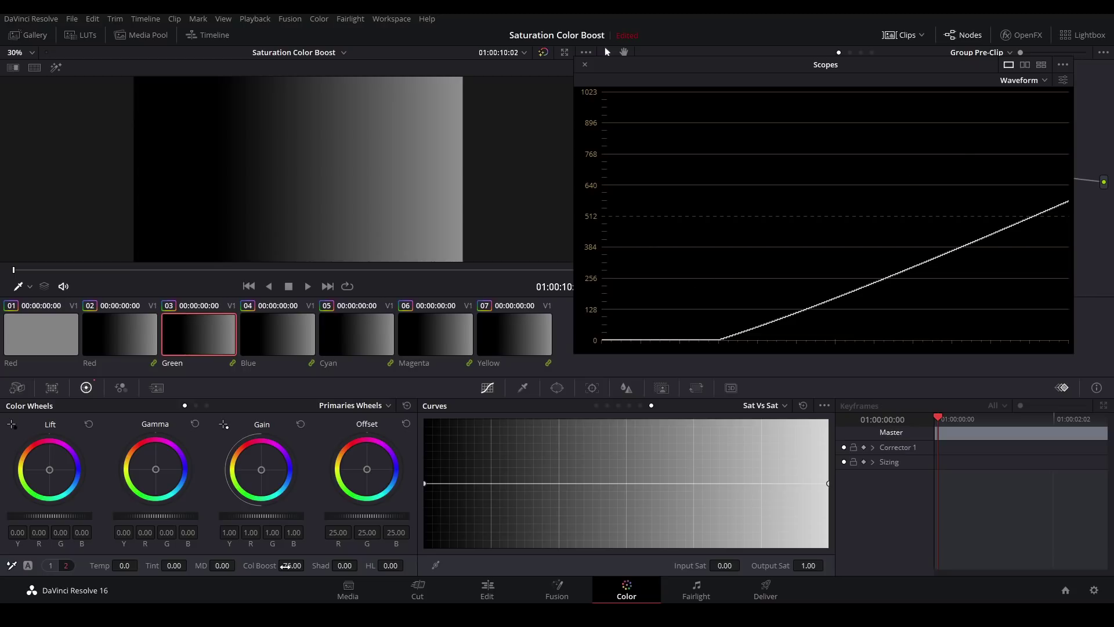
key(Up)
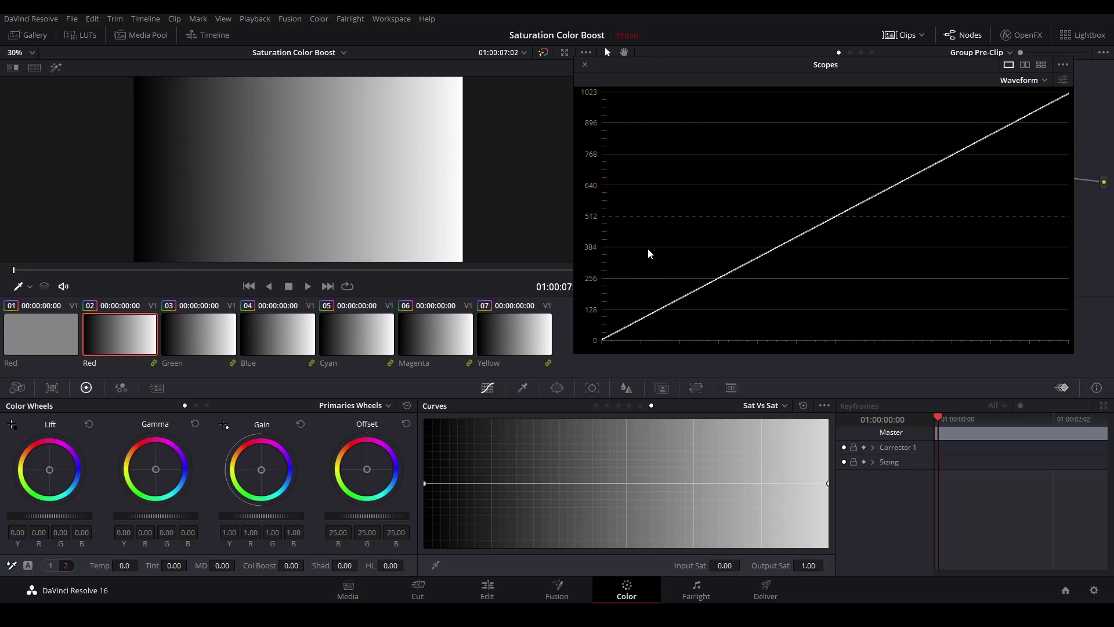
Close the waveform scope and switch to the Clip node graph showing node 01 and DCTL node 02
click(585, 64)
click(849, 52)
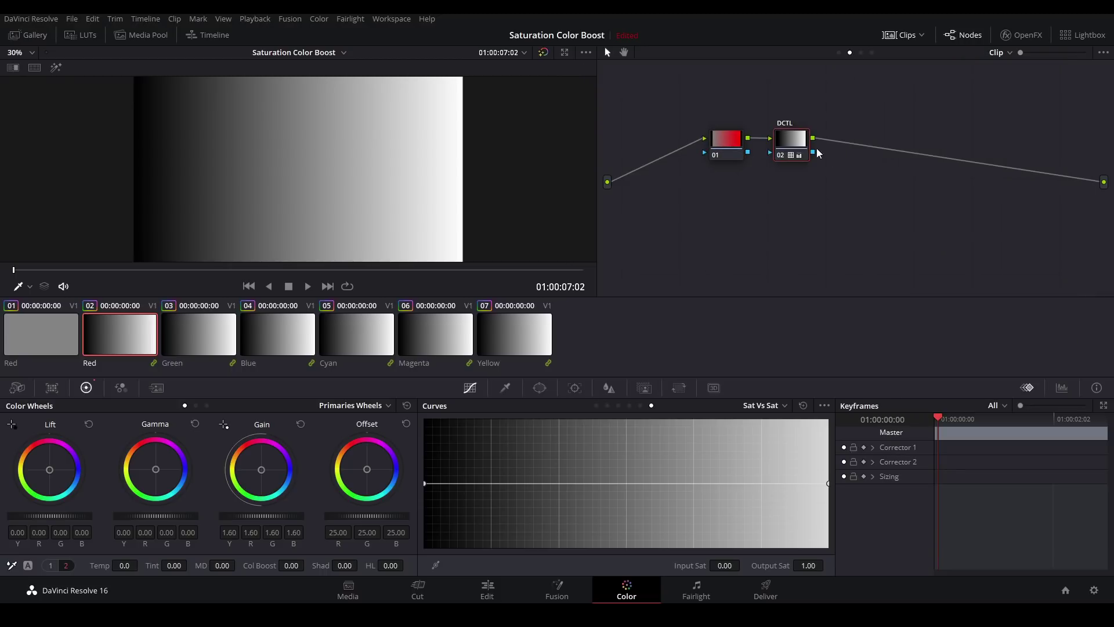